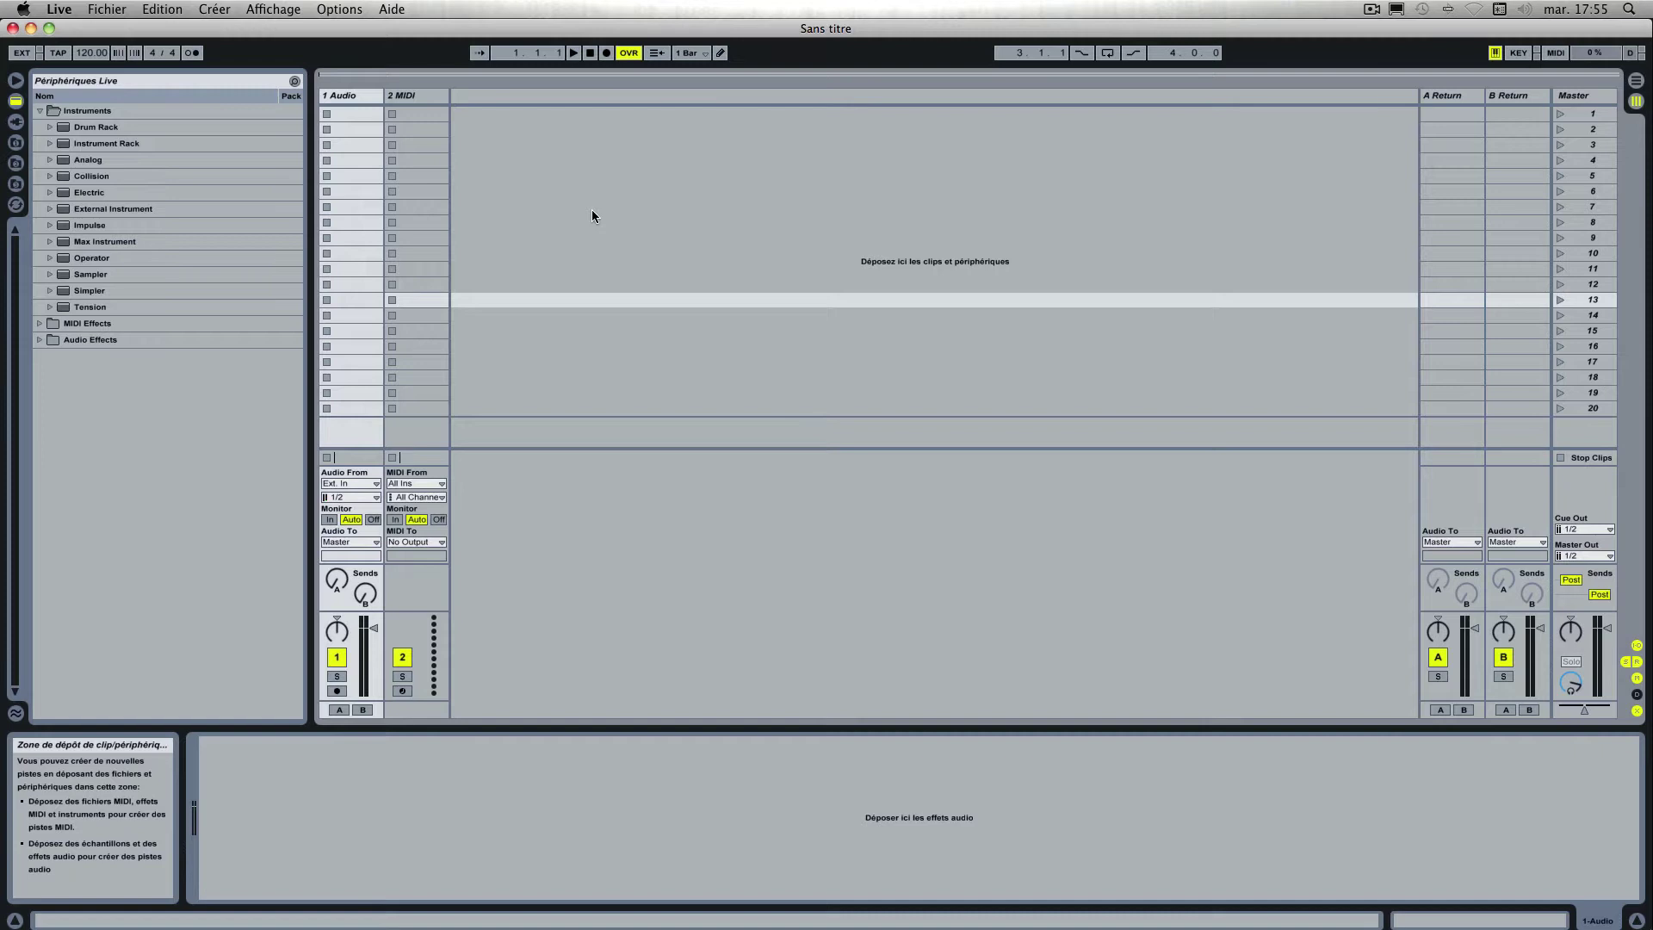
Step: Add an Instrument Rack on a new track and delete the original MIDI and audio tracks
{"action": "left_click", "coordinate": [84, 141]}
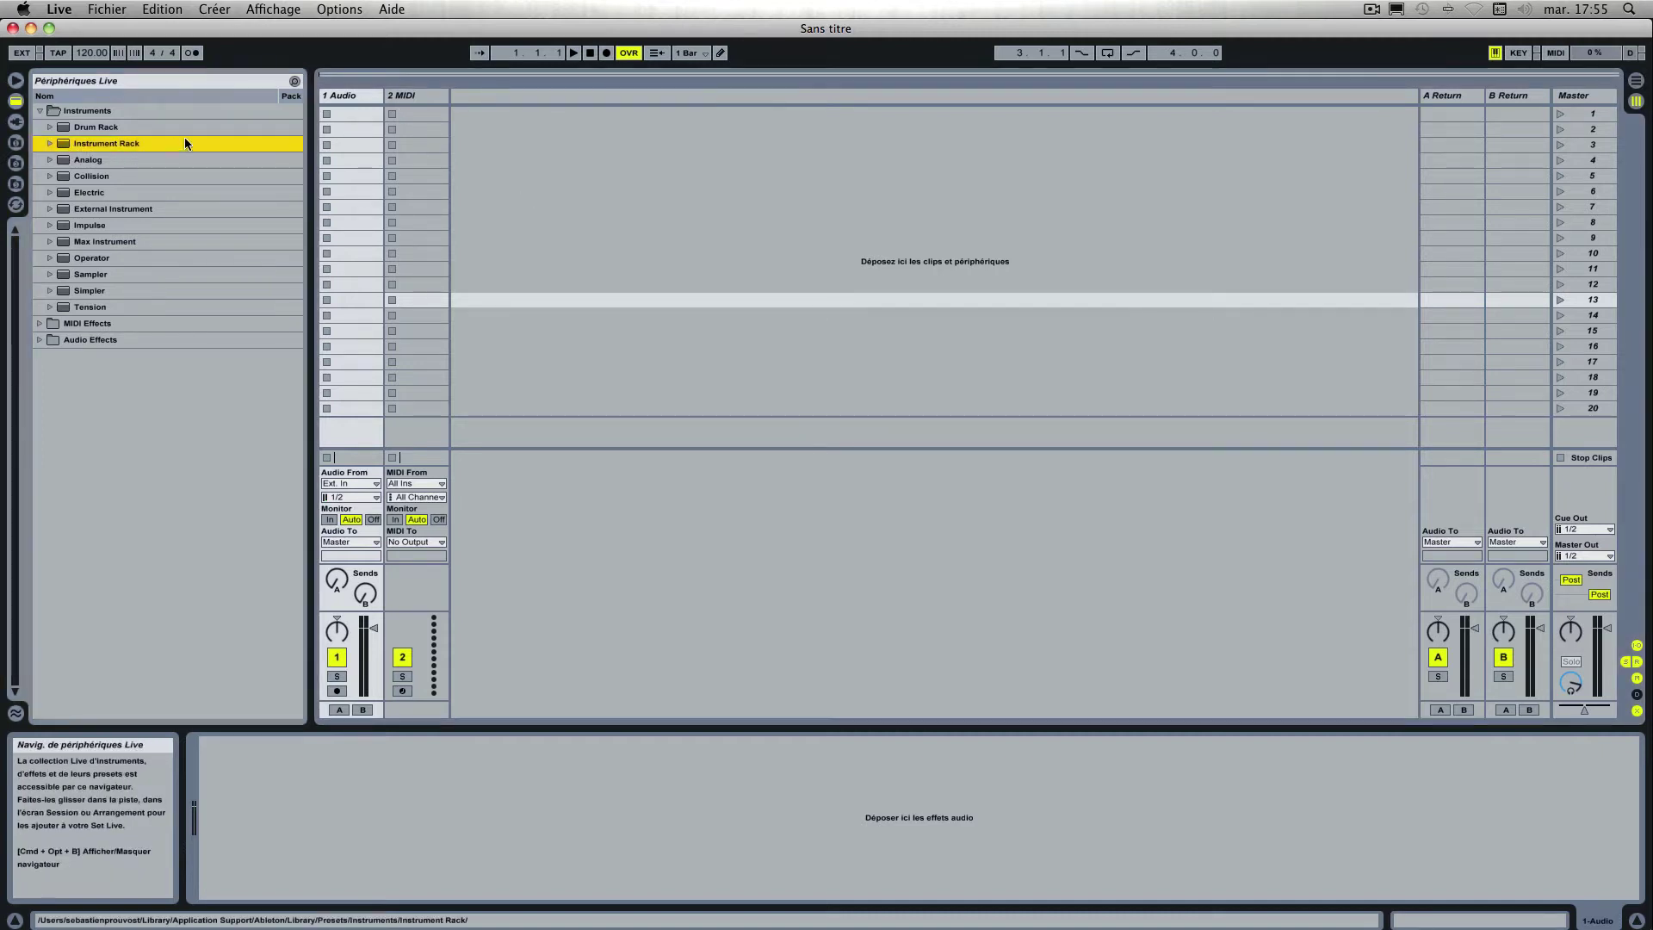
{"action": "left_click_drag", "start_coordinate": [62, 143], "coordinate": [484, 119]}
{"action": "left_click", "coordinate": [409, 96]}
{"action": "key", "text": "Delete"}
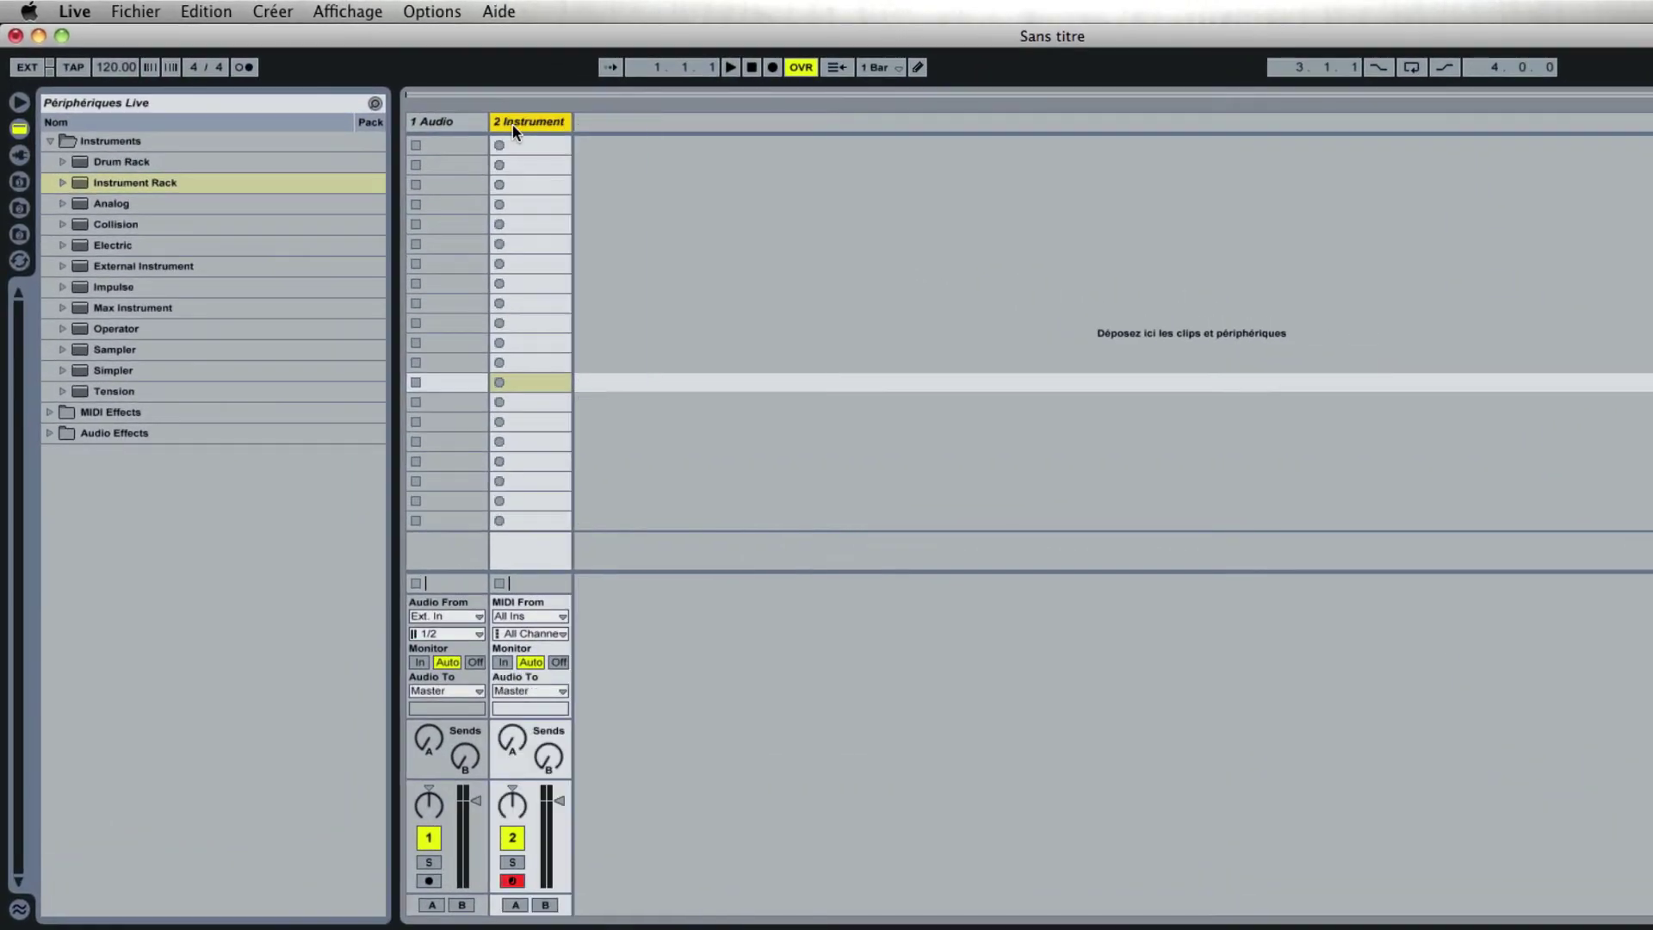
{"action": "left_click", "coordinate": [468, 126]}
{"action": "key", "text": "Delete"}
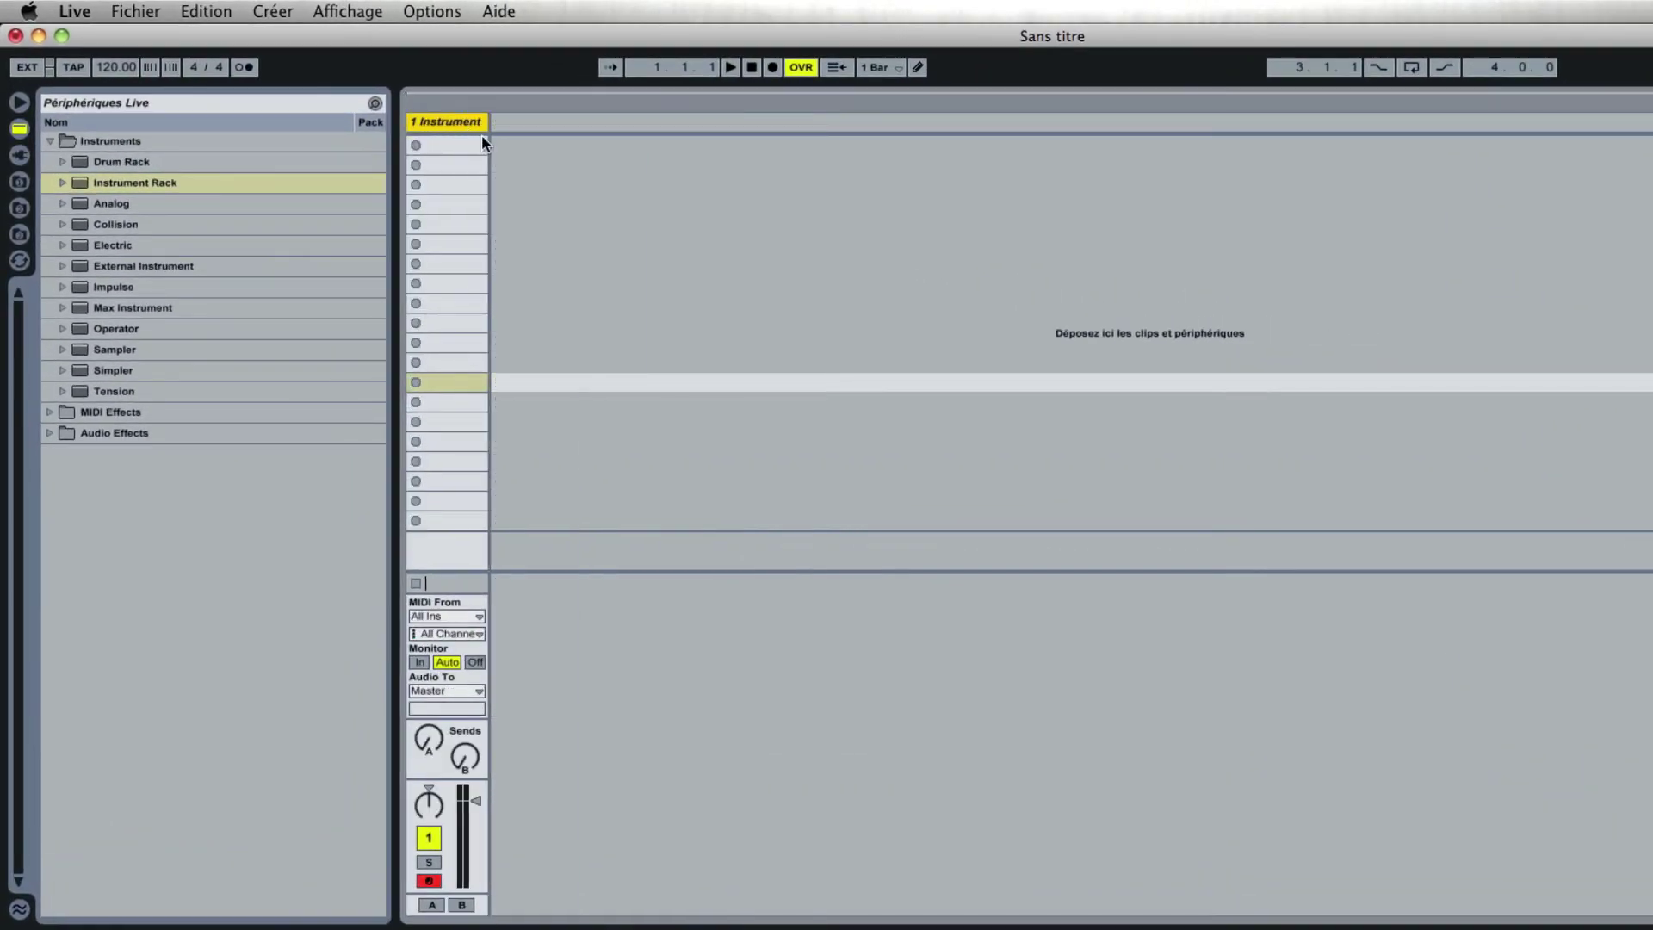
Step: Preview the four A-Snare samples in the library's Drums > Snare folder
{"action": "left_click", "coordinate": [20, 207]}
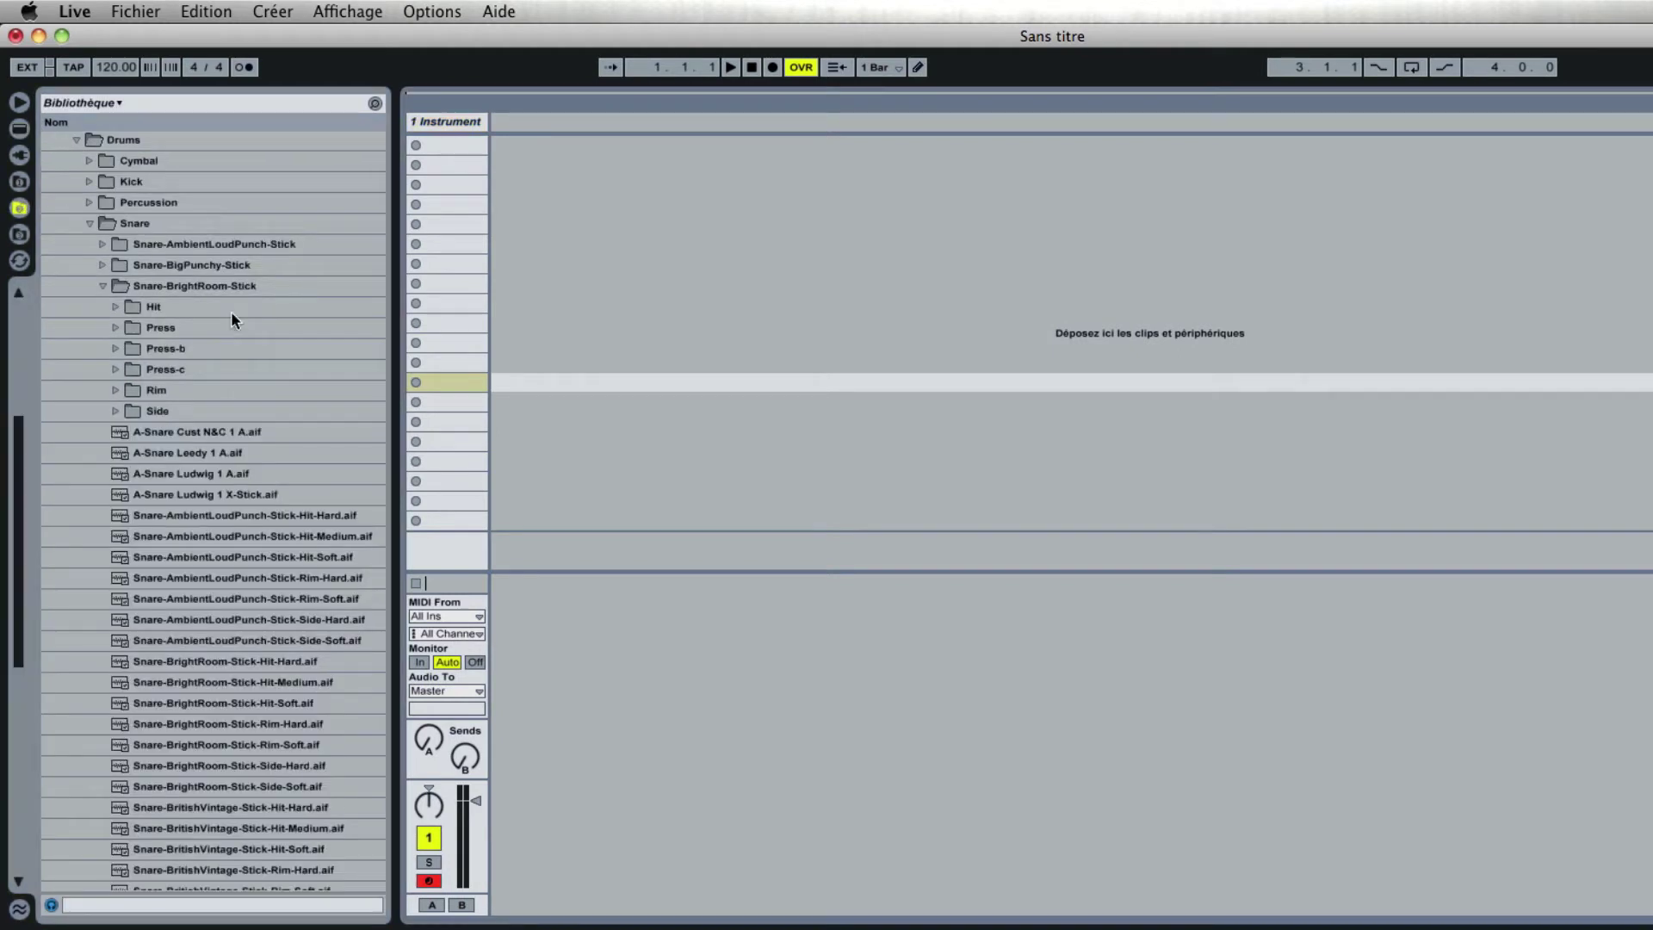
{"action": "left_click", "coordinate": [179, 433]}
{"action": "left_click", "coordinate": [180, 453]}
{"action": "left_click", "coordinate": [179, 473]}
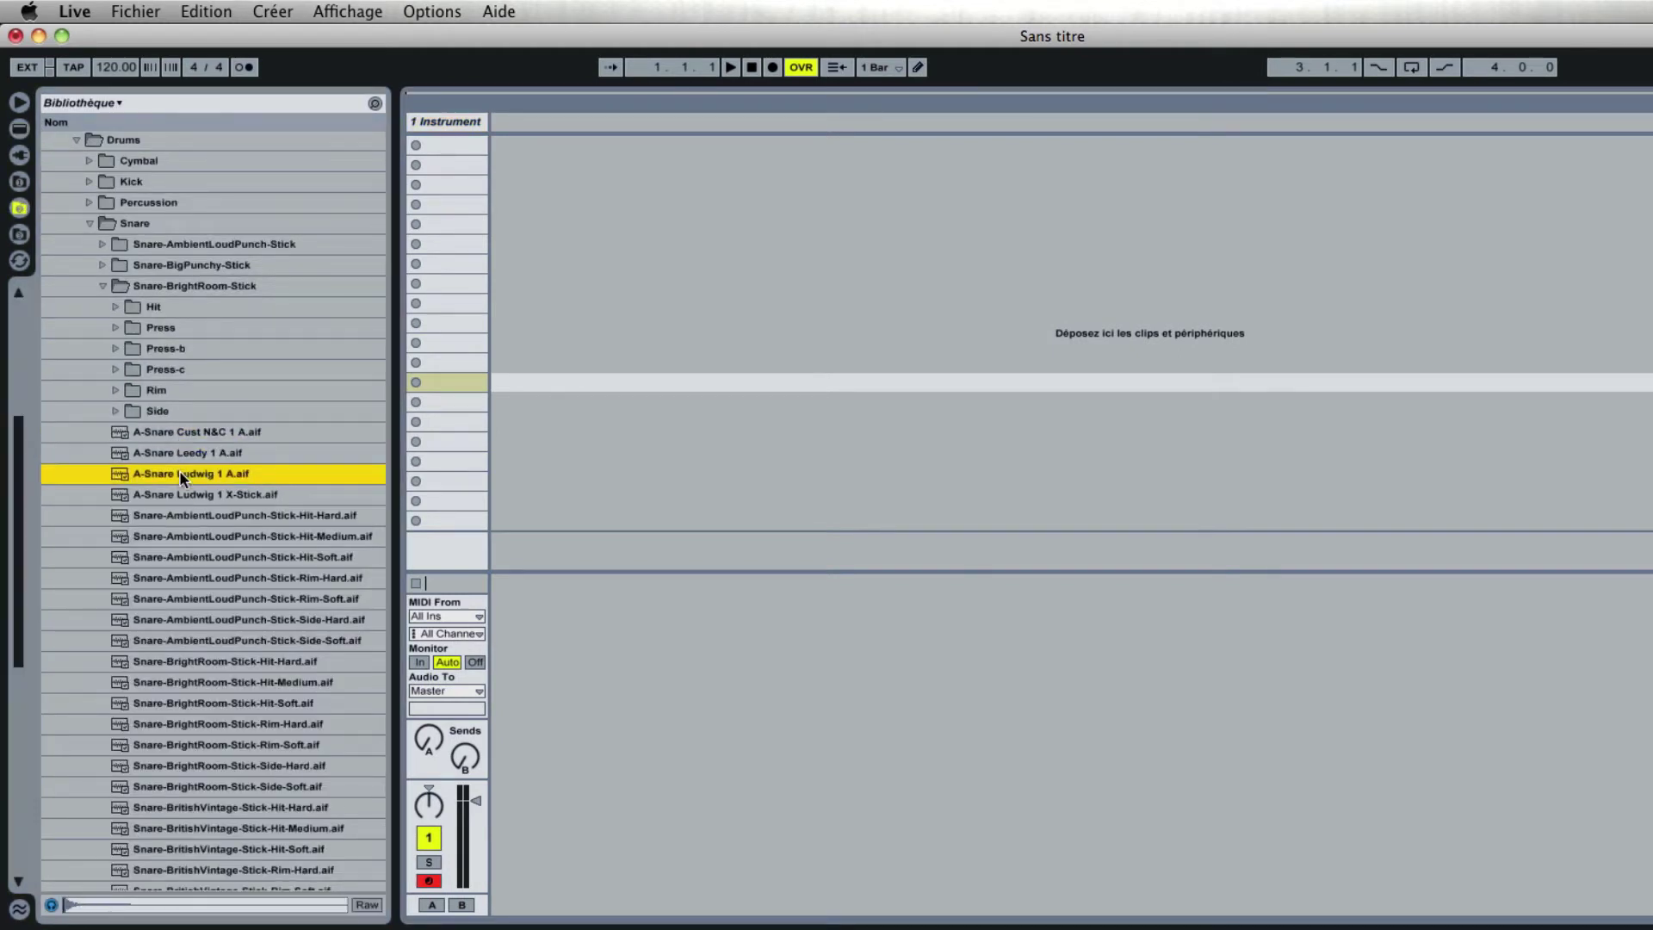
{"action": "left_click", "coordinate": [182, 494]}
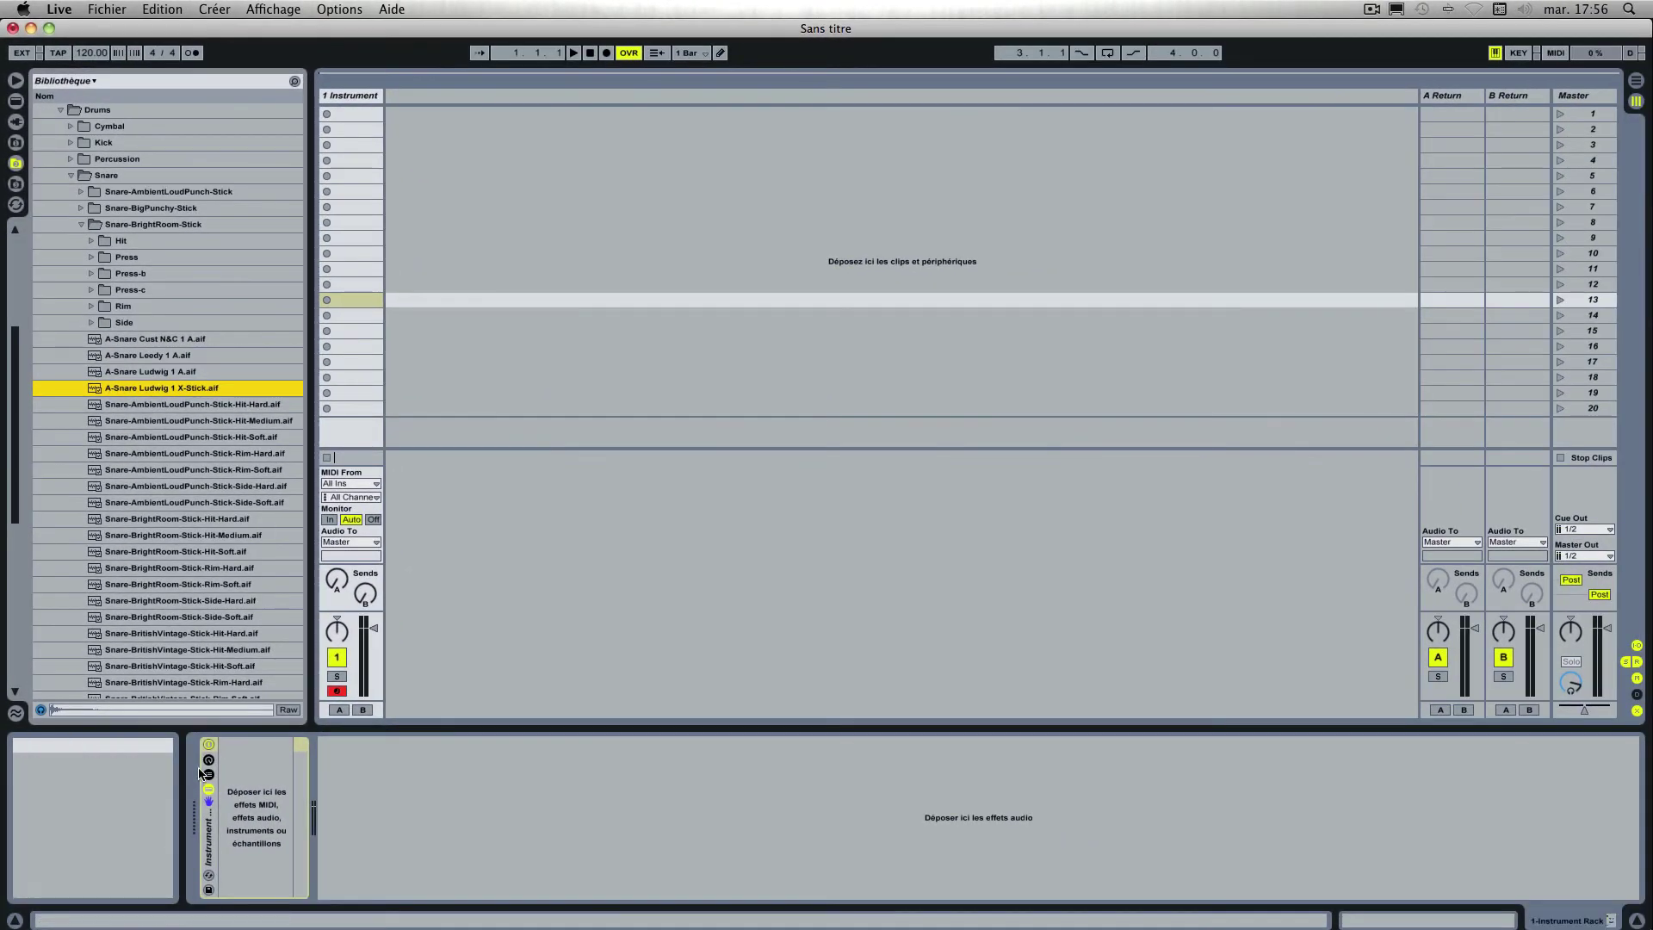
Step: Unfold the Instrument Rack's macros and chain list and add the four A-Snare samples as separate chains
{"action": "double_click", "coordinate": [209, 776]}
{"action": "left_click", "coordinate": [210, 775]}
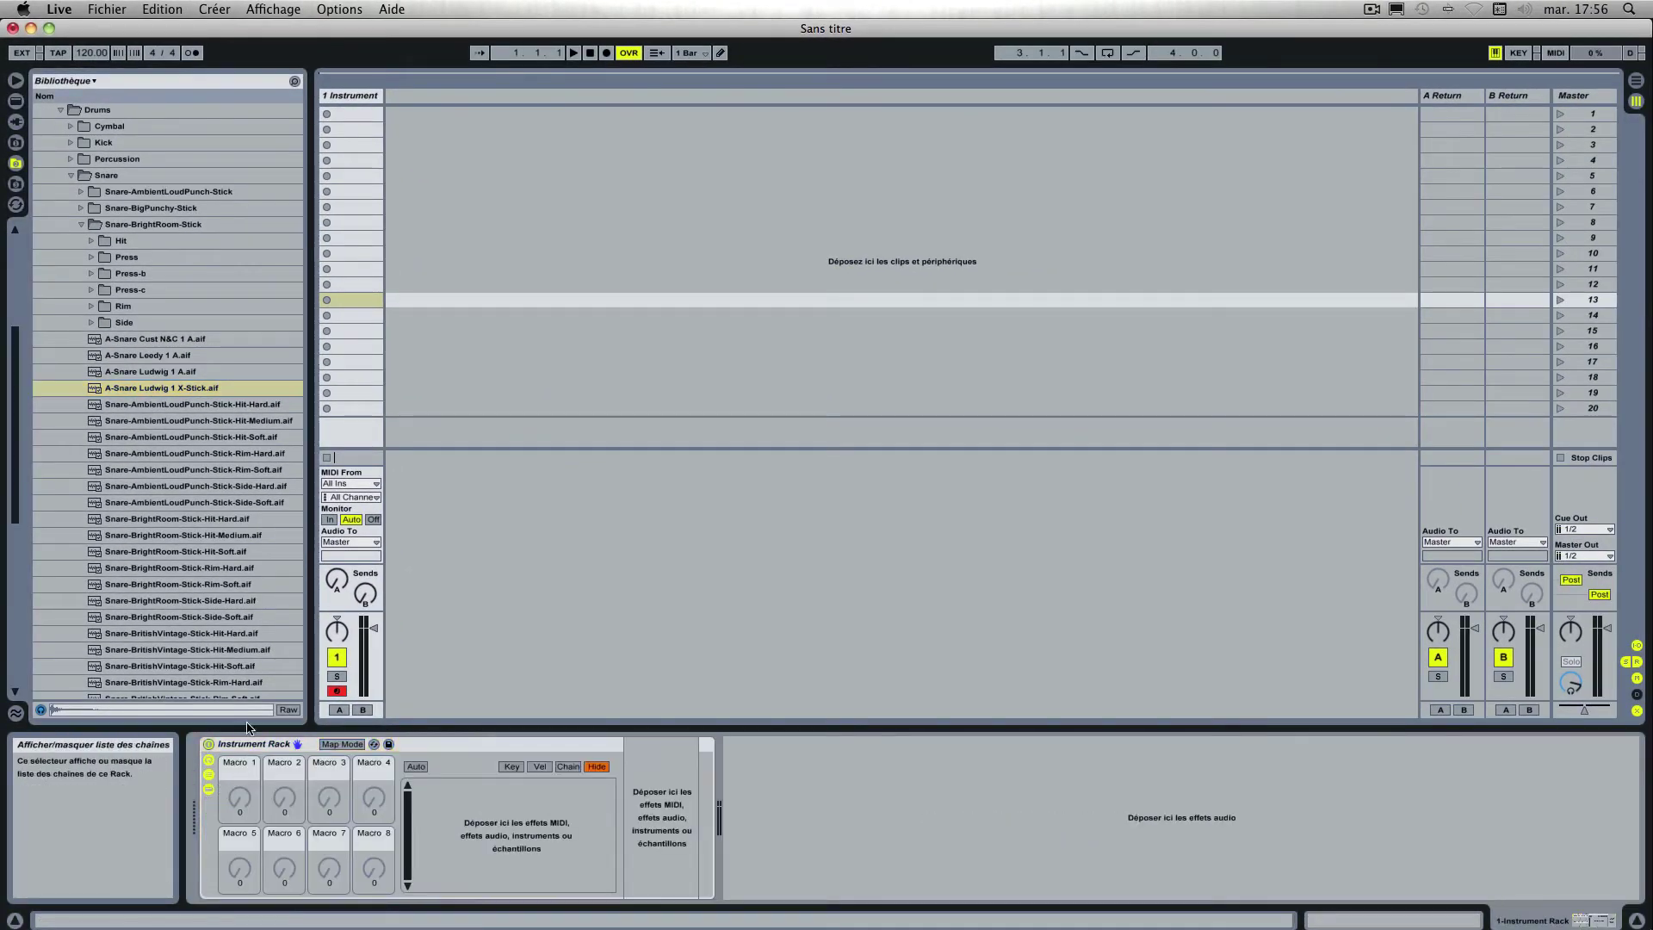
{"action": "left_click", "coordinate": [160, 354]}
{"action": "left_click", "coordinate": [153, 340]}
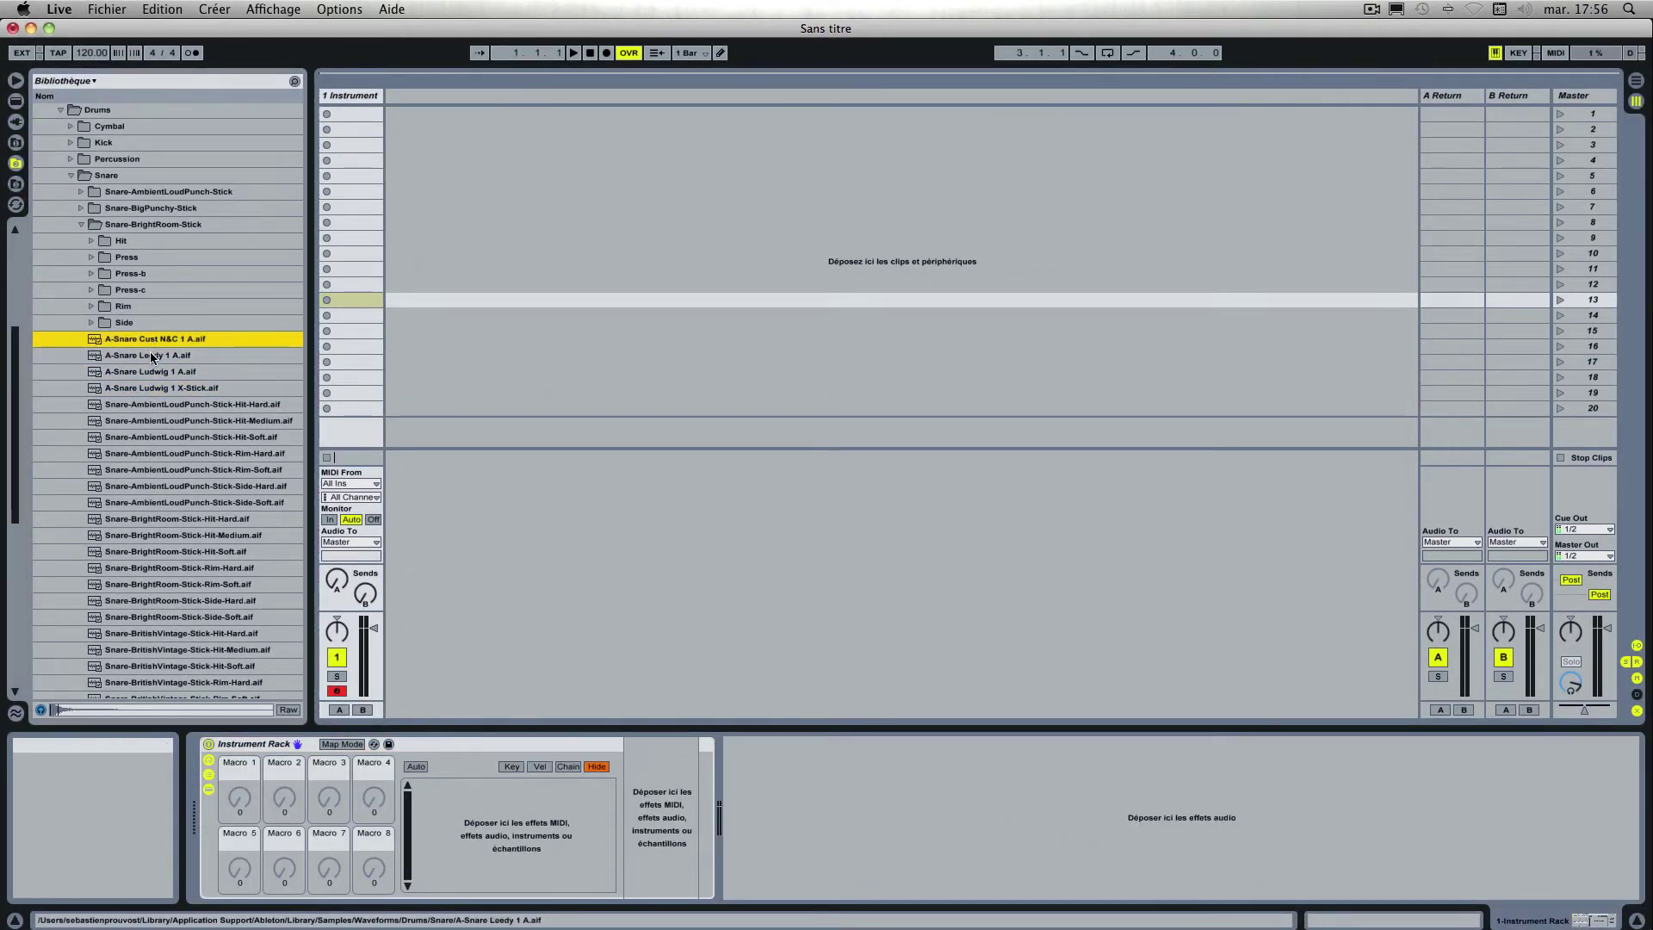
{"action": "left_click", "coordinate": [146, 392], "text": "shift"}
{"action": "left_click_drag", "start_coordinate": [146, 392], "coordinate": [538, 832]}
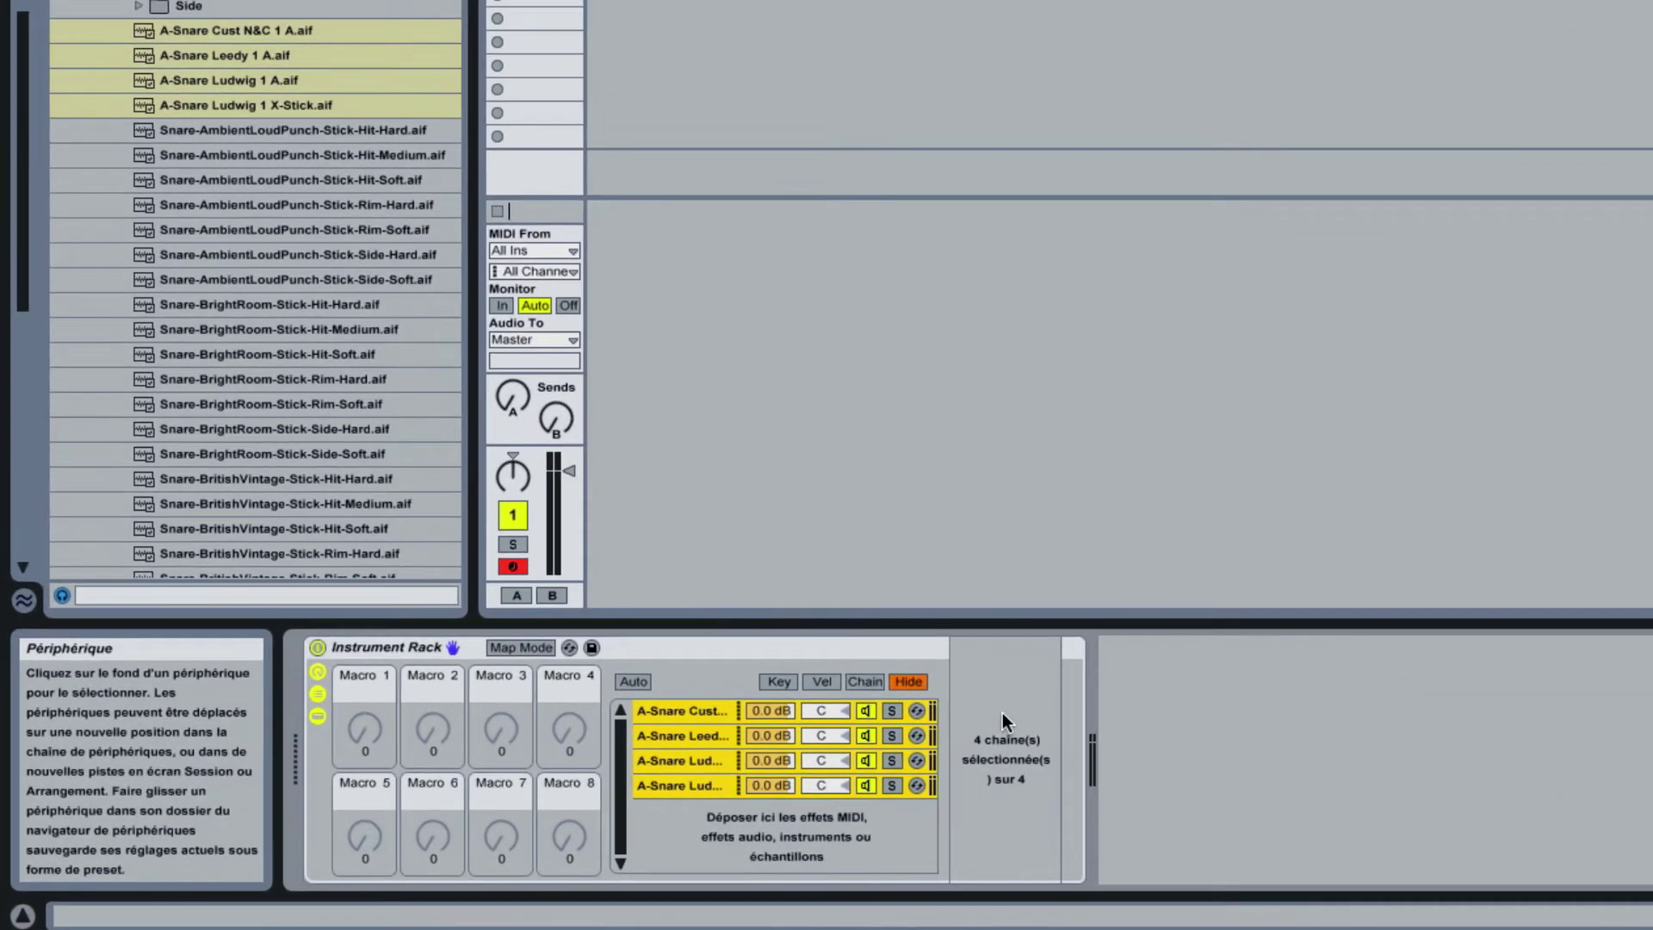
Step: Unfold the Instrument Rack's chains in the mixer and show its chain select zone editor
{"action": "left_click", "coordinate": [544, 739]}
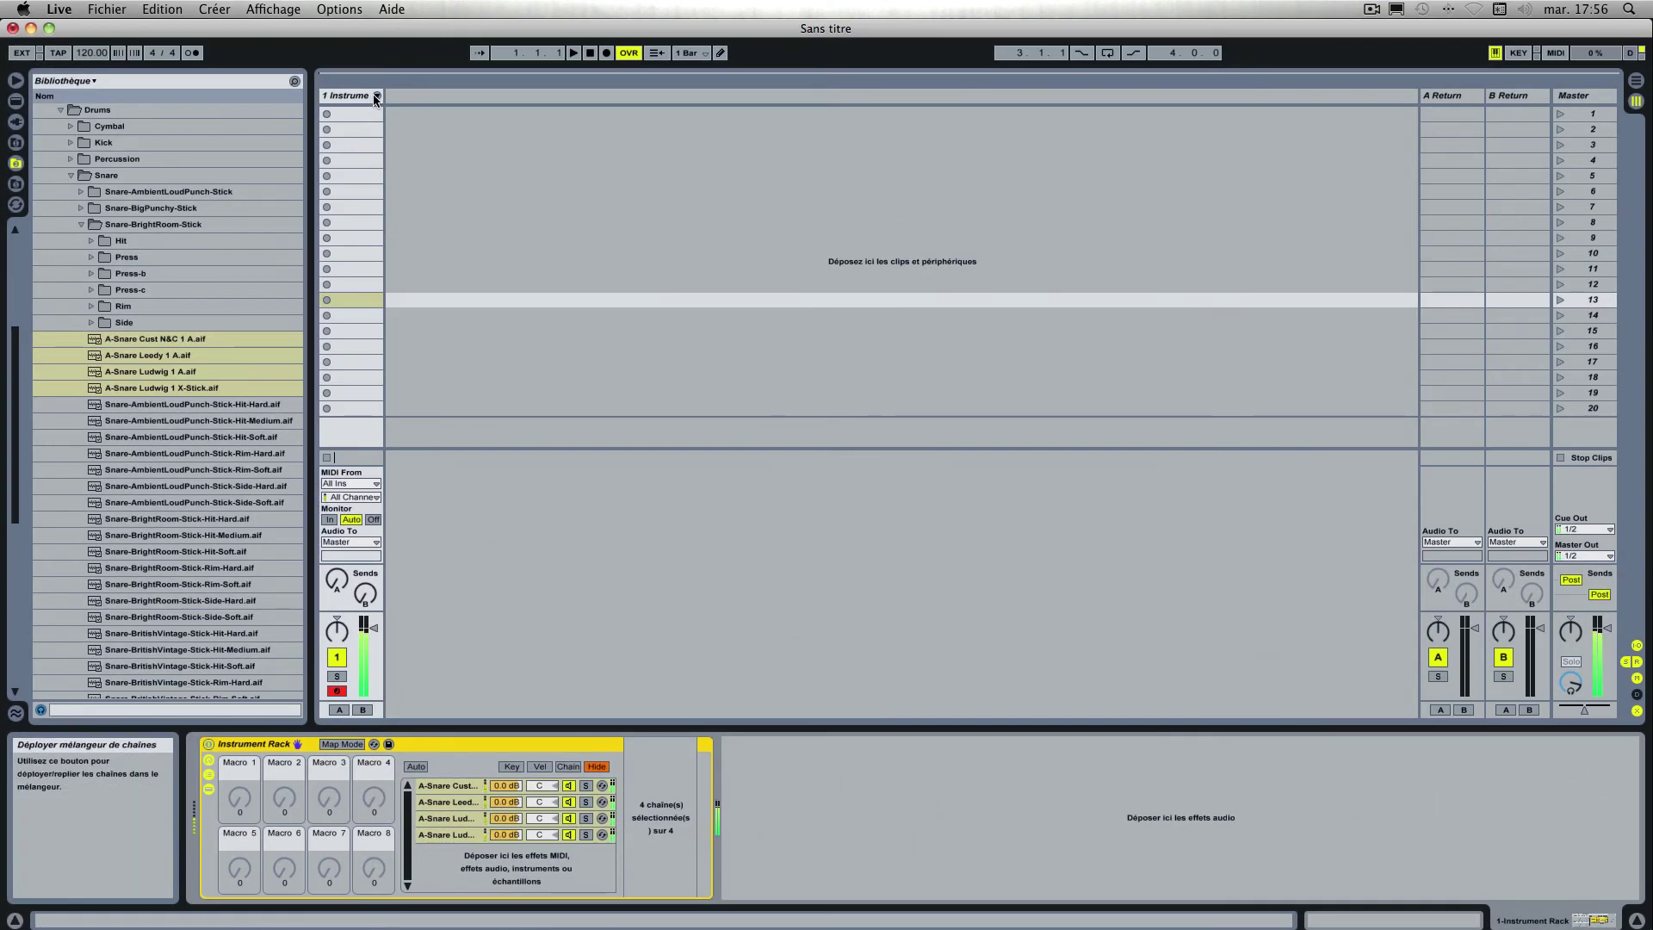
{"action": "left_click", "coordinate": [378, 96]}
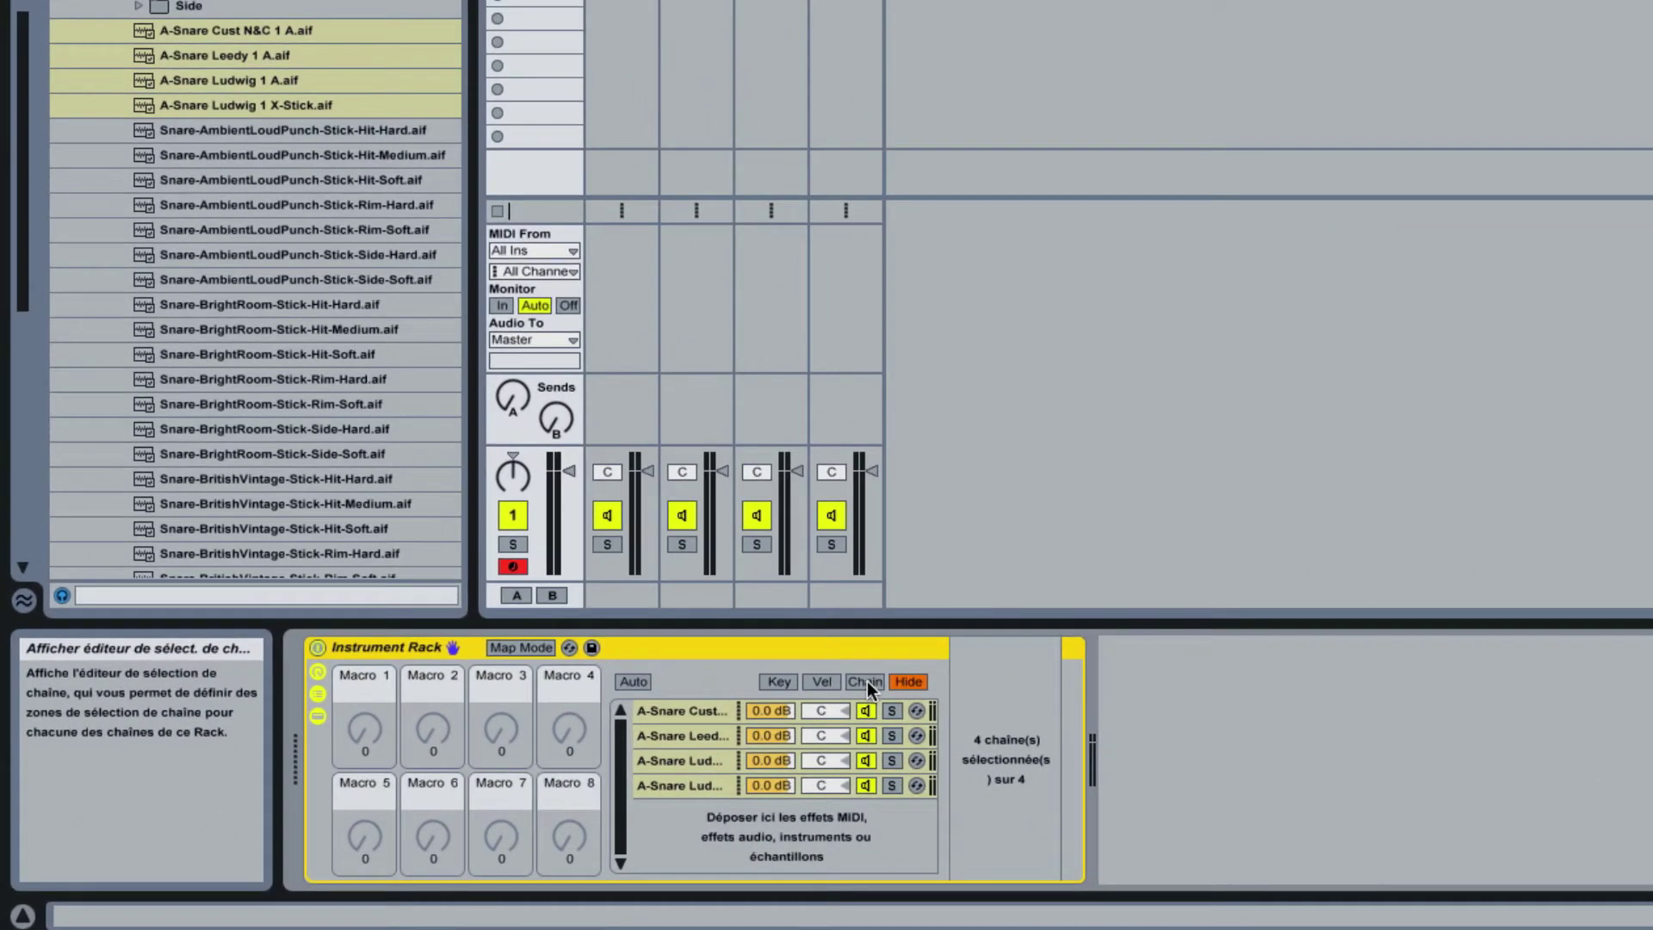
{"action": "left_click", "coordinate": [800, 701]}
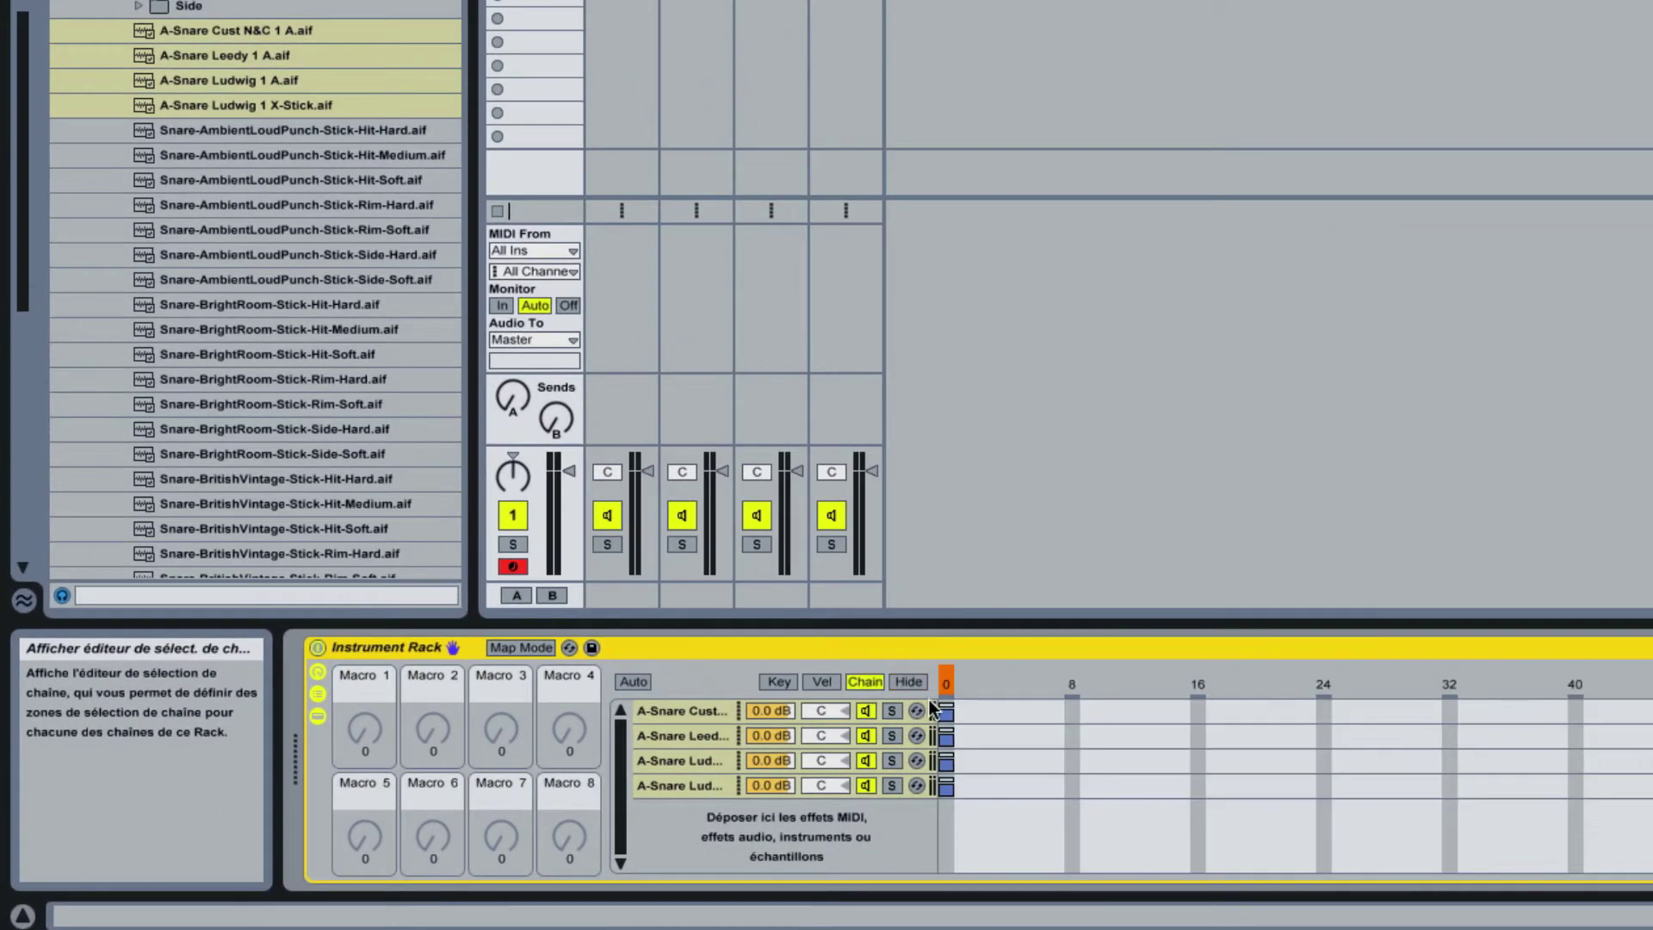
Step: Offset the chain select zones of the second, third and fourth snare chains to 1, 2 and 3
{"action": "left_click", "coordinate": [685, 737]}
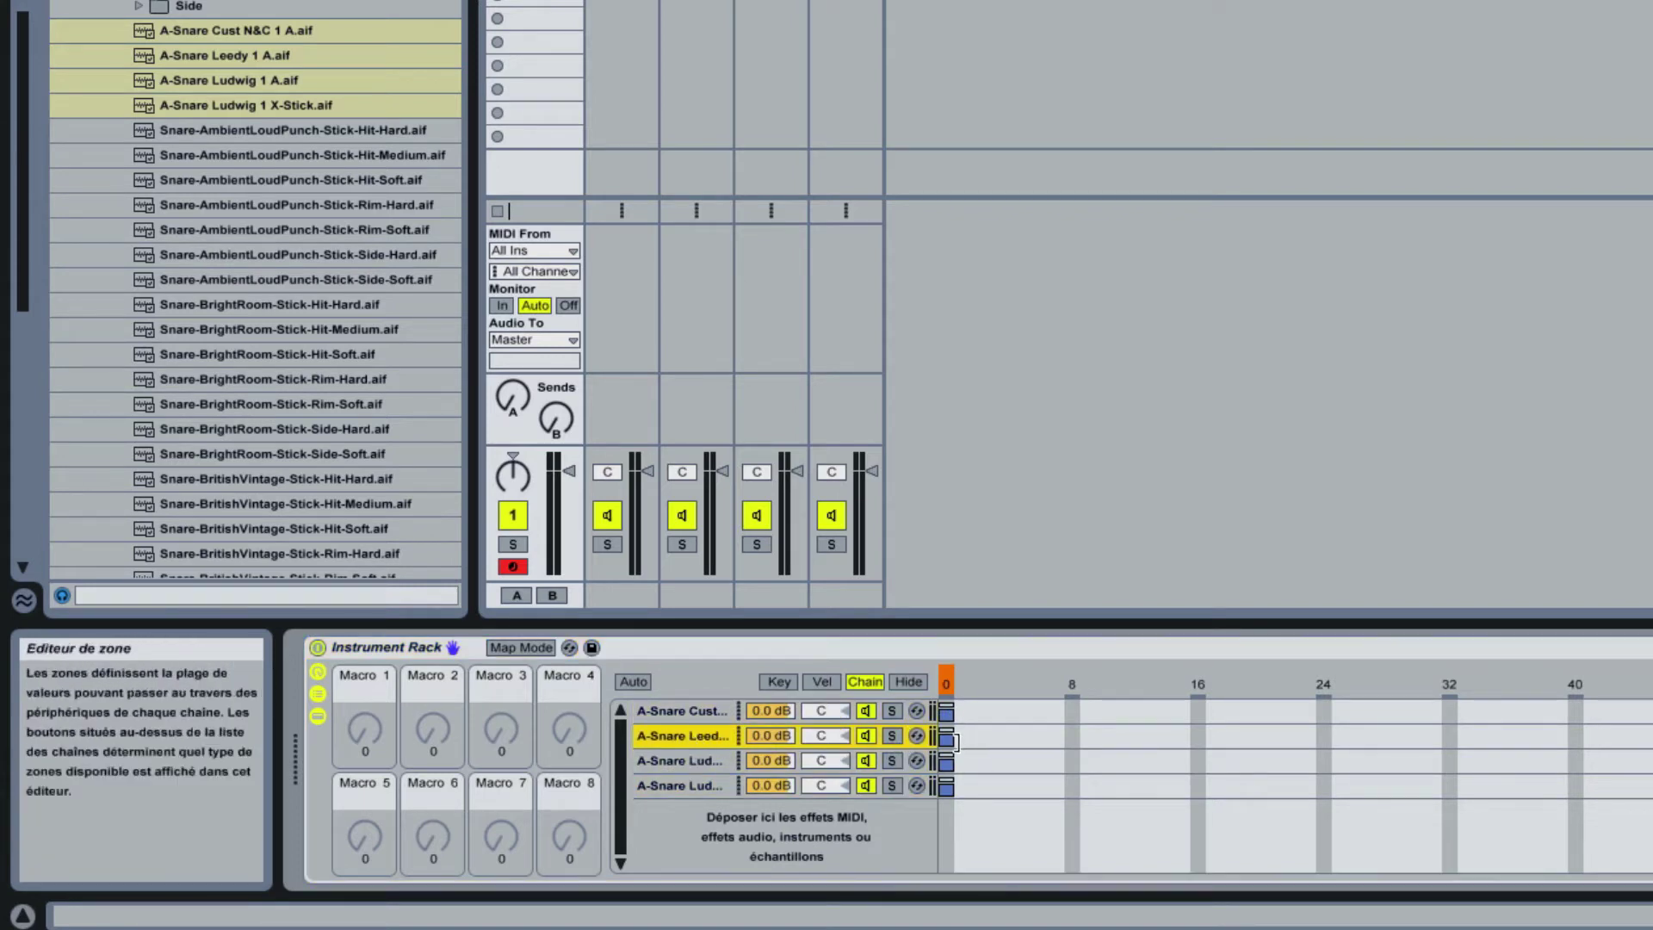
{"action": "left_click", "coordinate": [952, 741]}
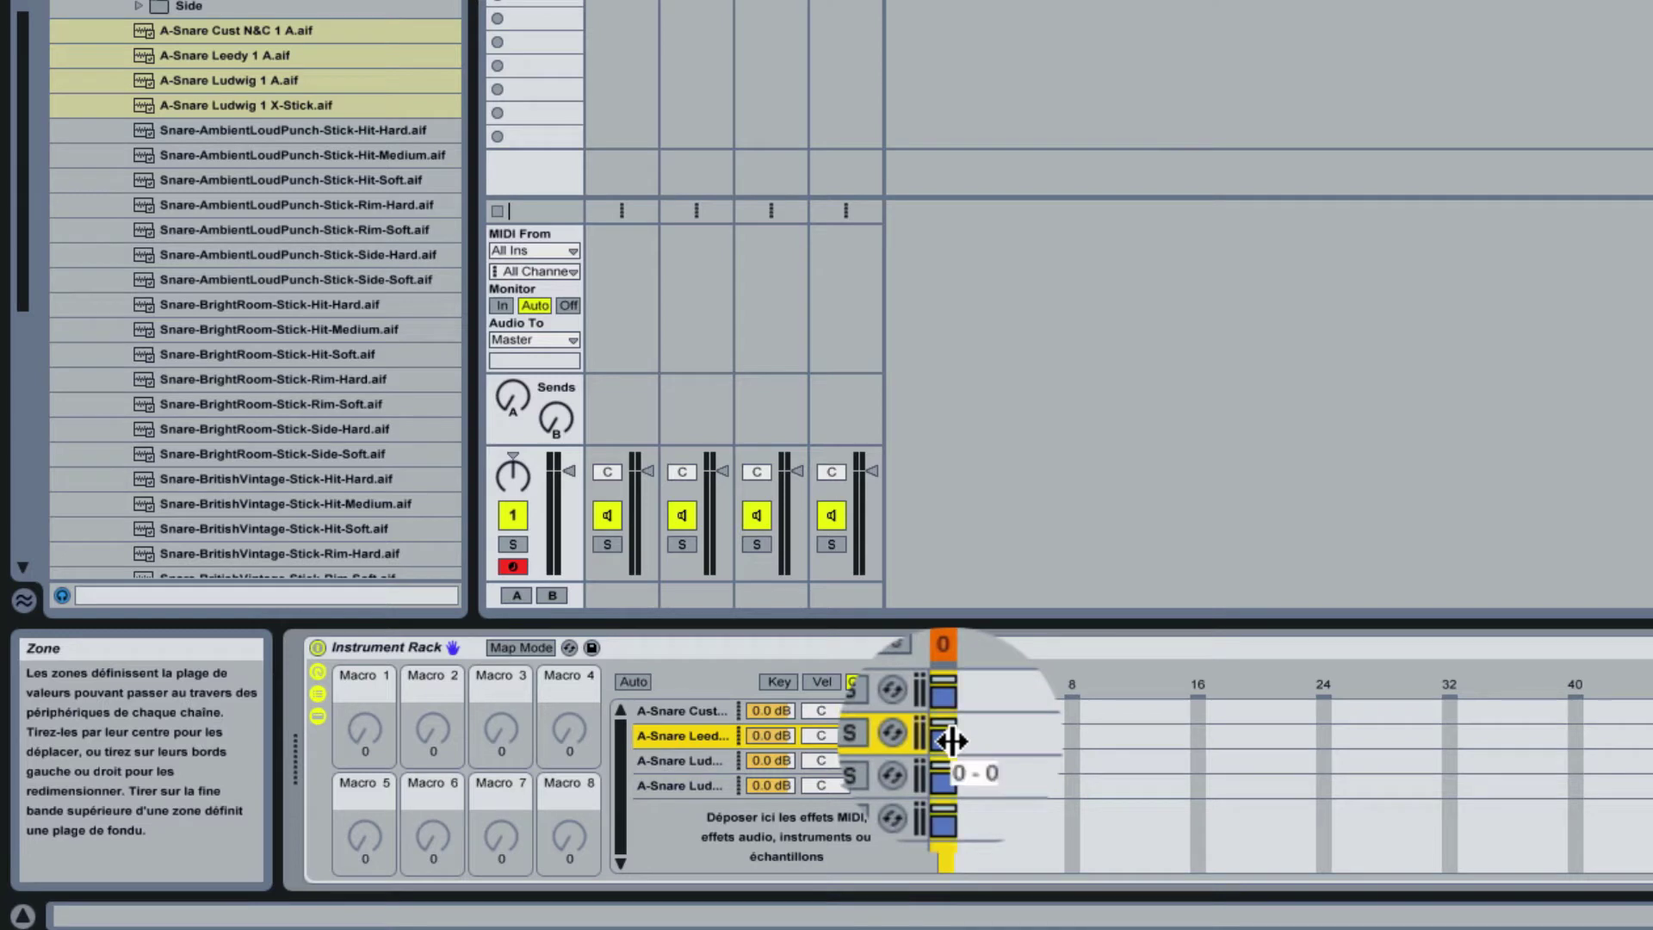
{"action": "left_click_drag", "start_coordinate": [952, 741], "coordinate": [963, 741]}
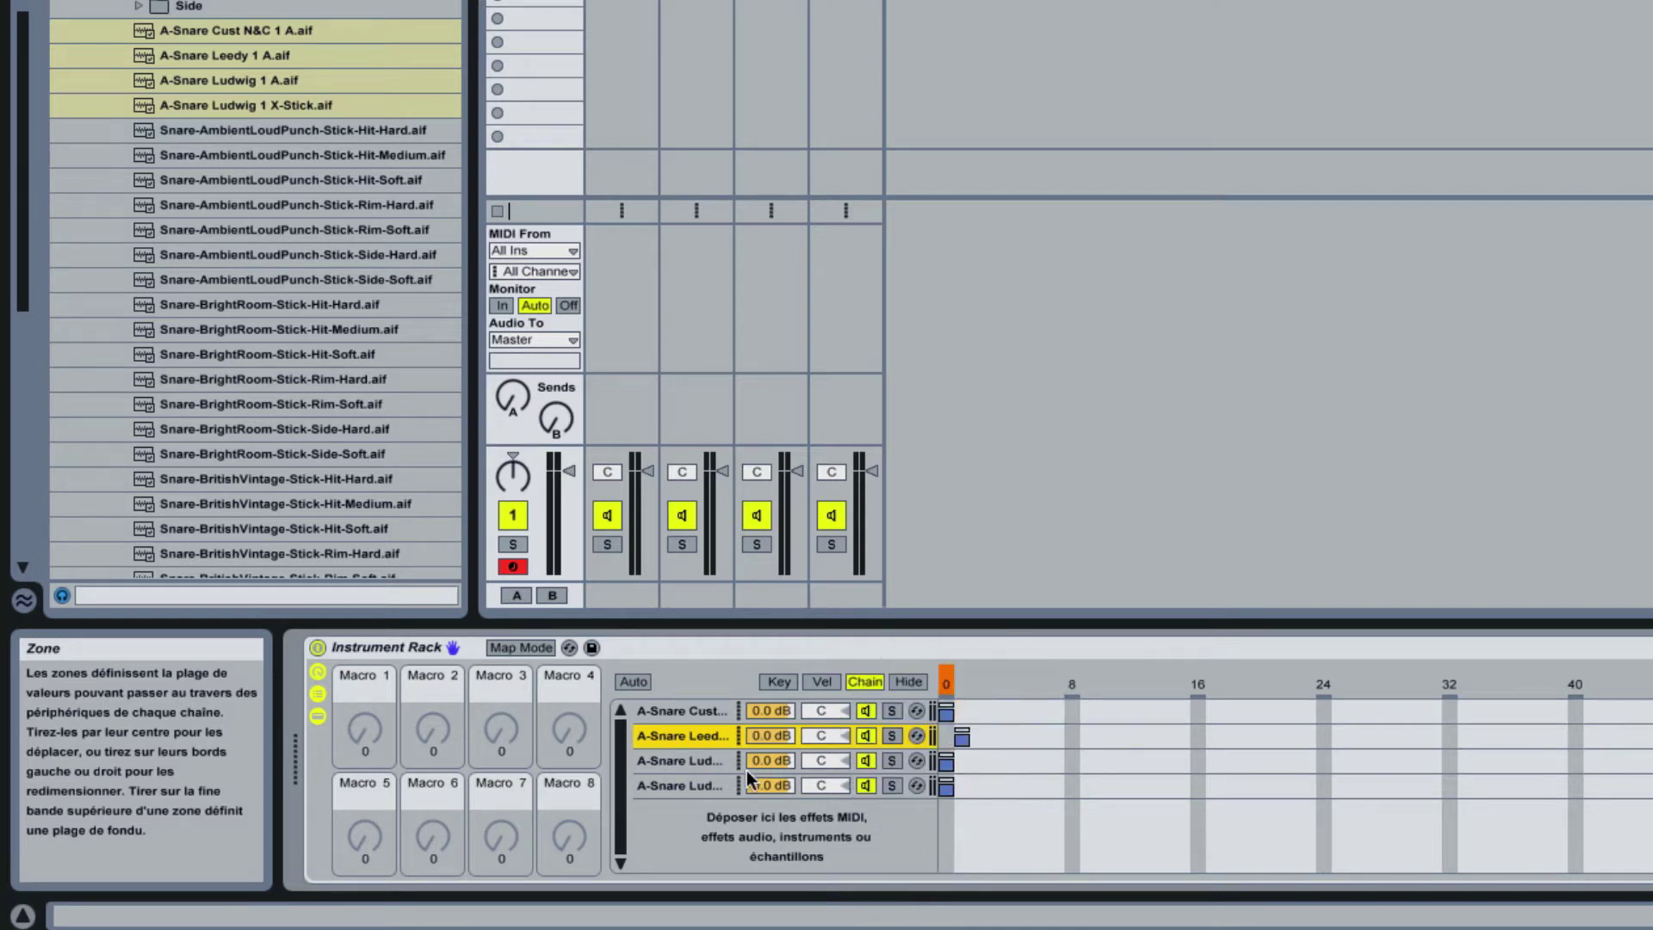
{"action": "left_click", "coordinate": [692, 759]}
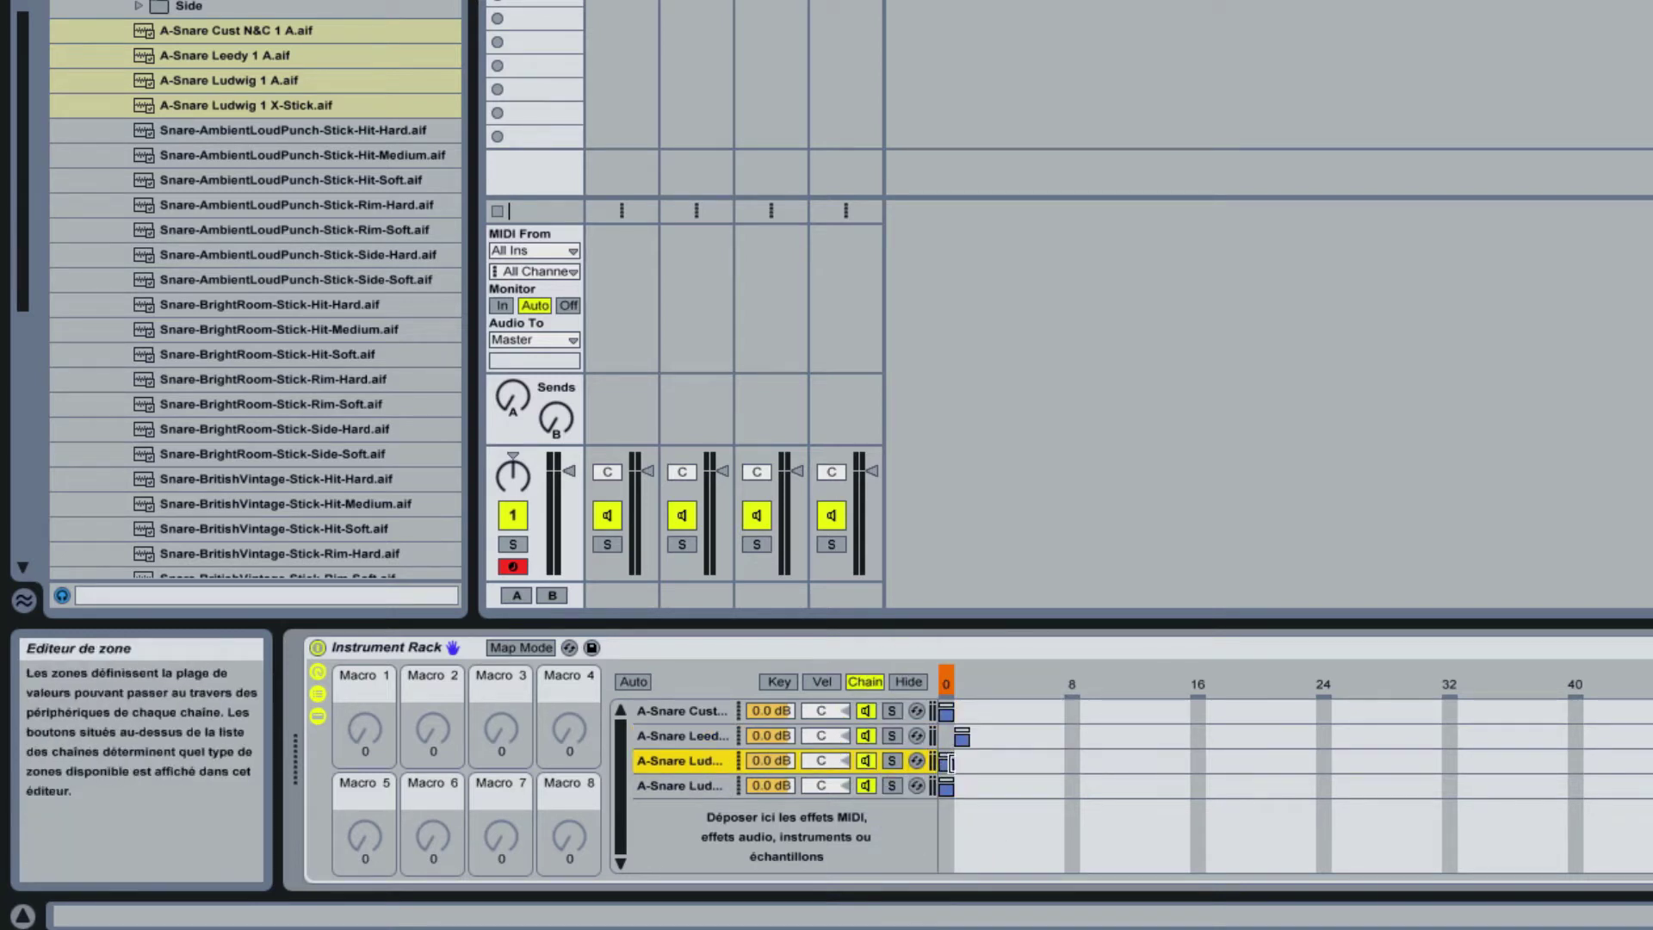
{"action": "left_click_drag", "start_coordinate": [948, 761], "coordinate": [994, 789]}
{"action": "left_click", "coordinate": [720, 784]}
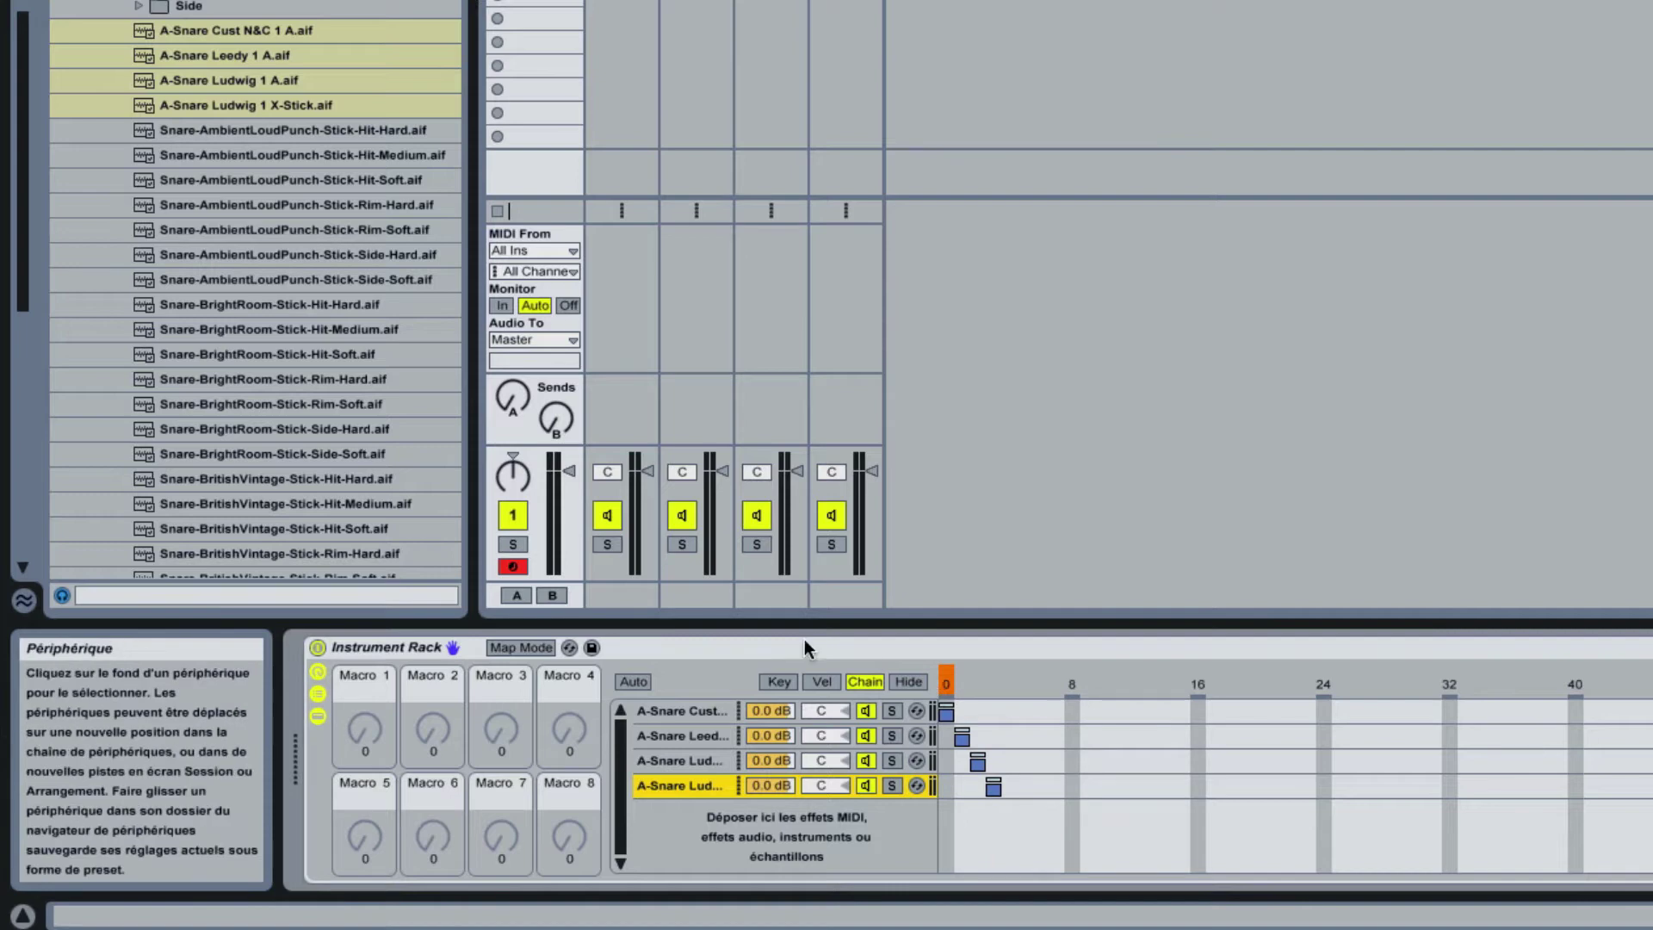
{"action": "right_click", "coordinate": [946, 682]}
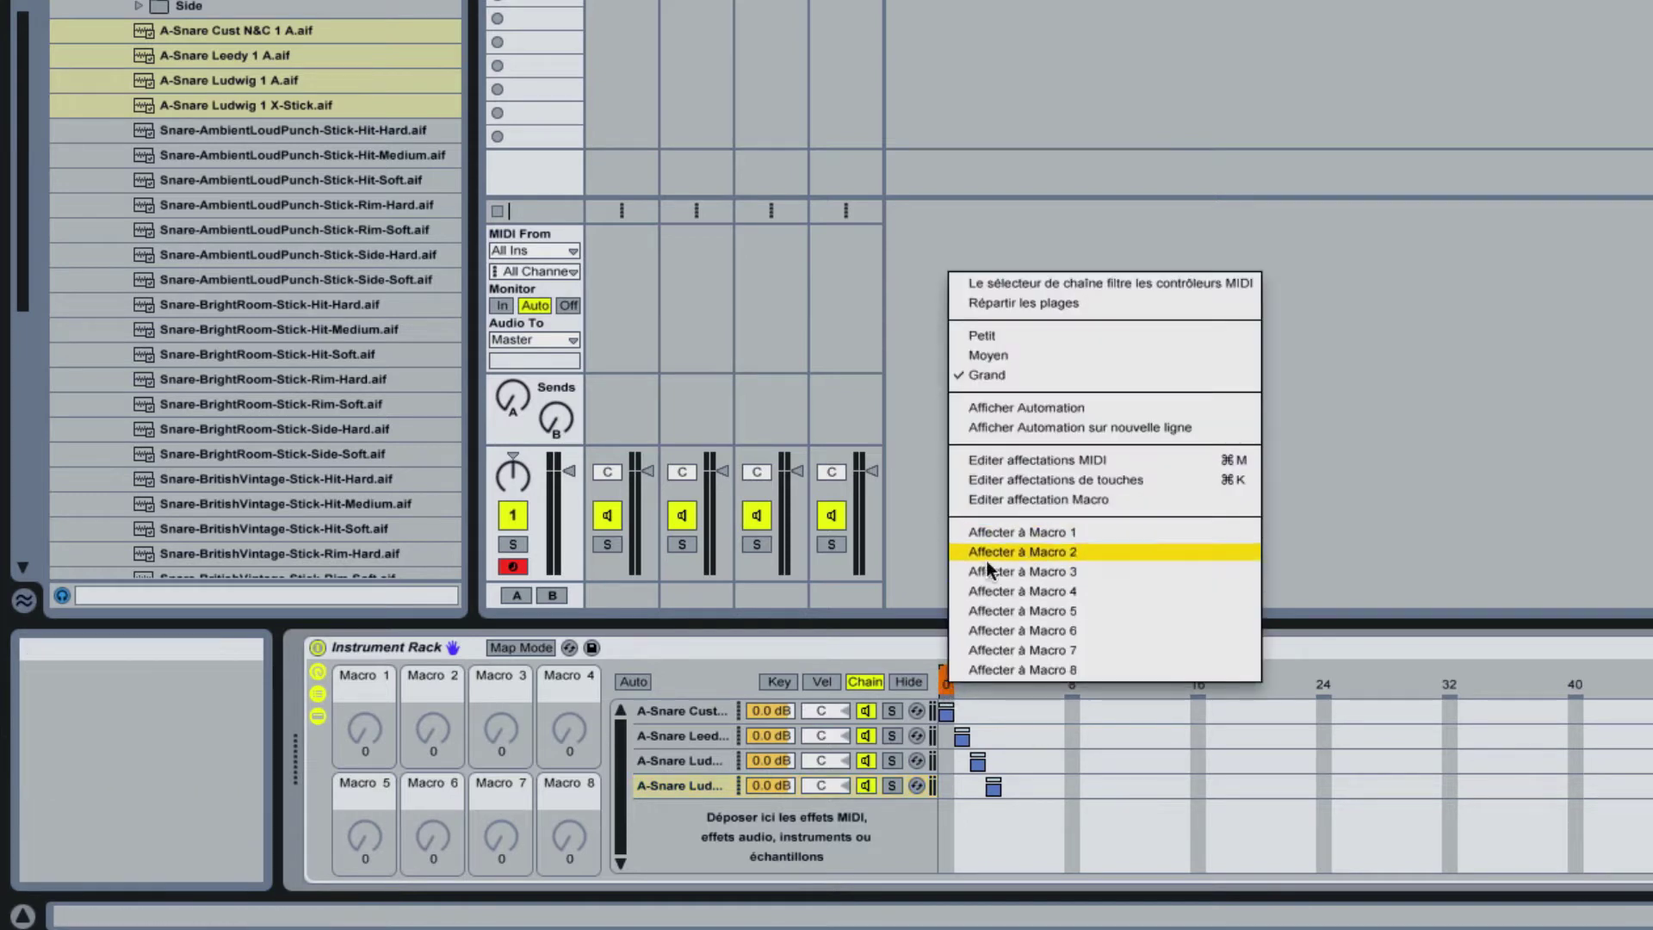
{"action": "left_click", "coordinate": [364, 733]}
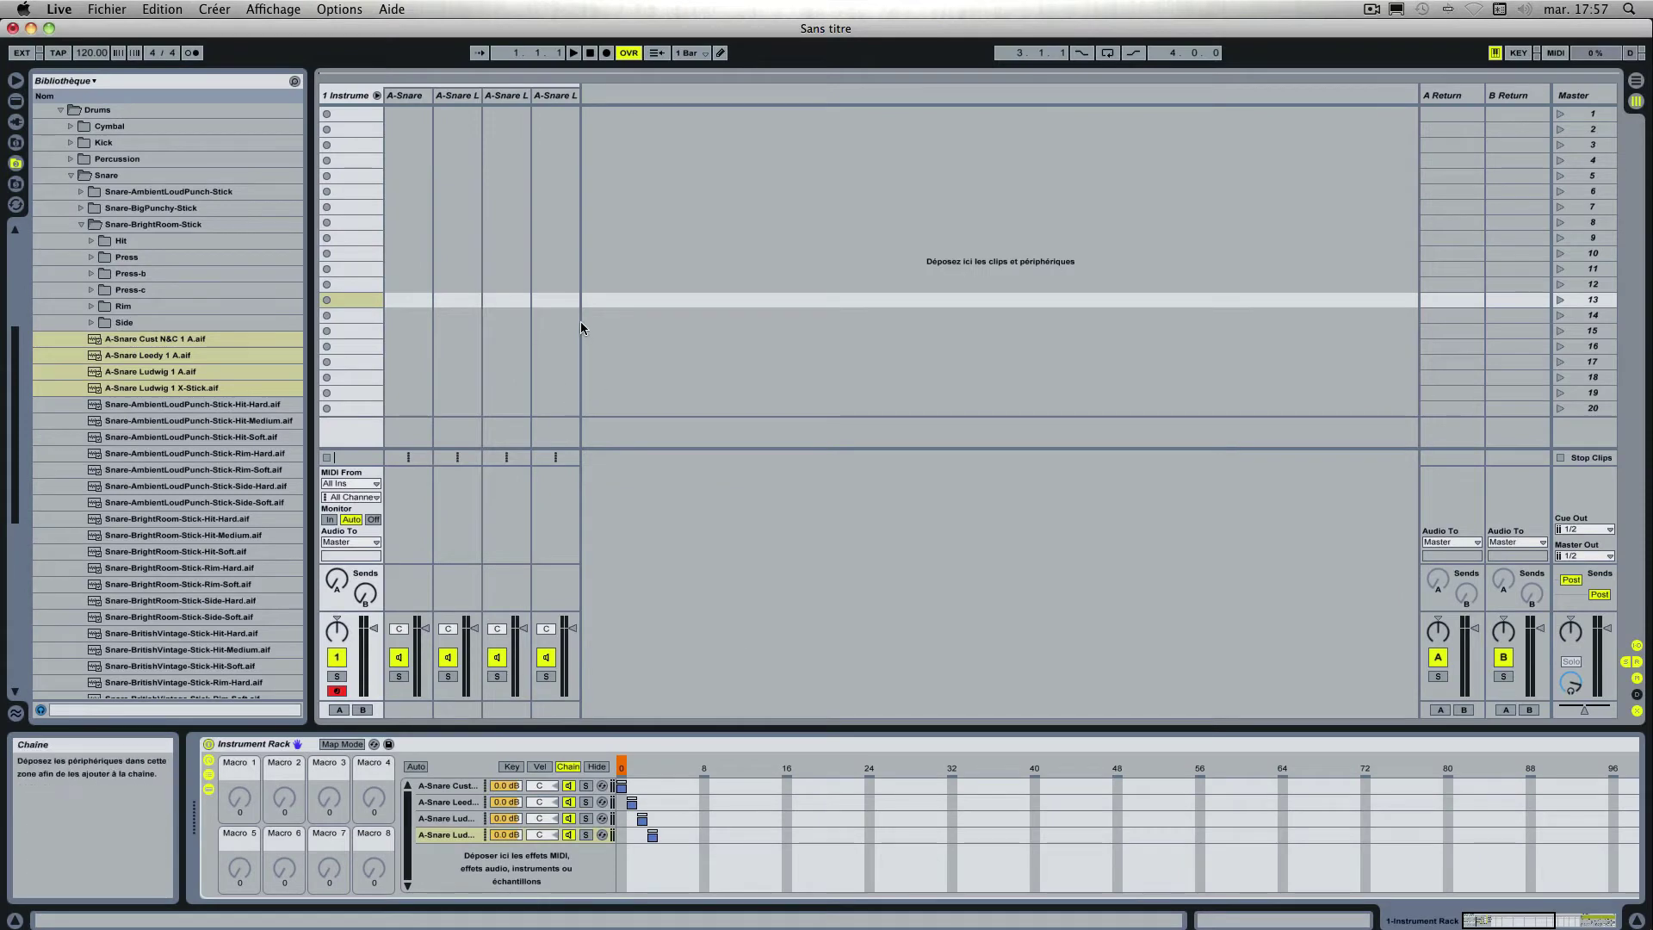
Step: Create a Drum Rack track and move the snare Instrument Rack from its own track onto the C1 pad
{"action": "left_click", "coordinate": [15, 100]}
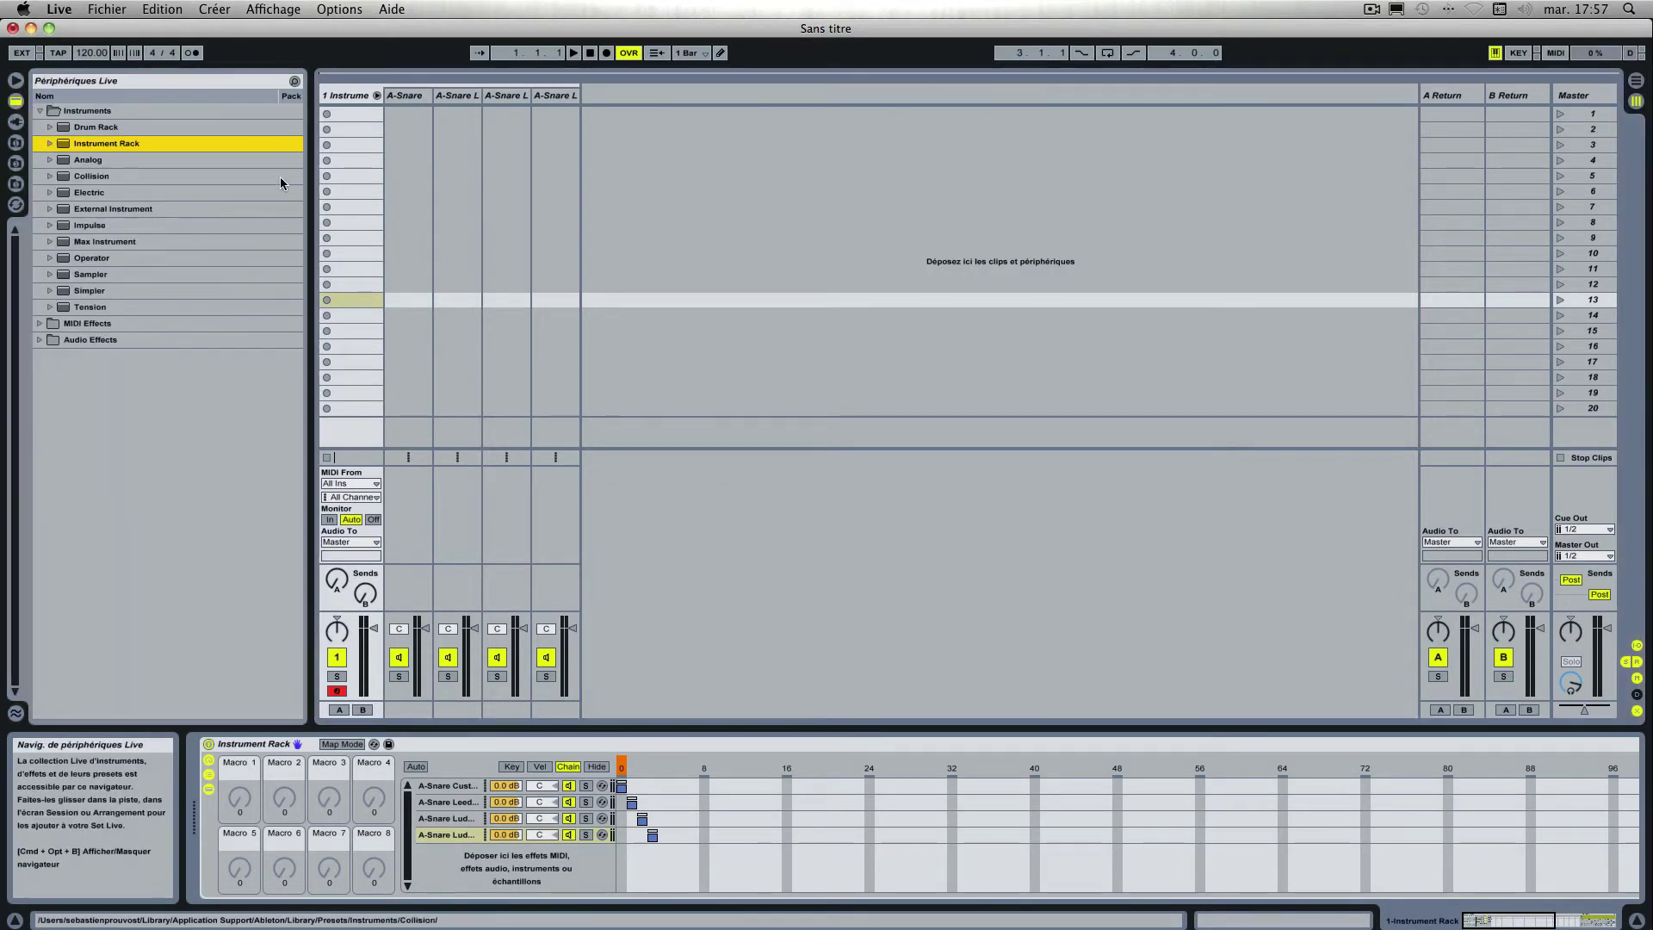
{"action": "left_click_drag", "start_coordinate": [86, 126], "coordinate": [618, 110]}
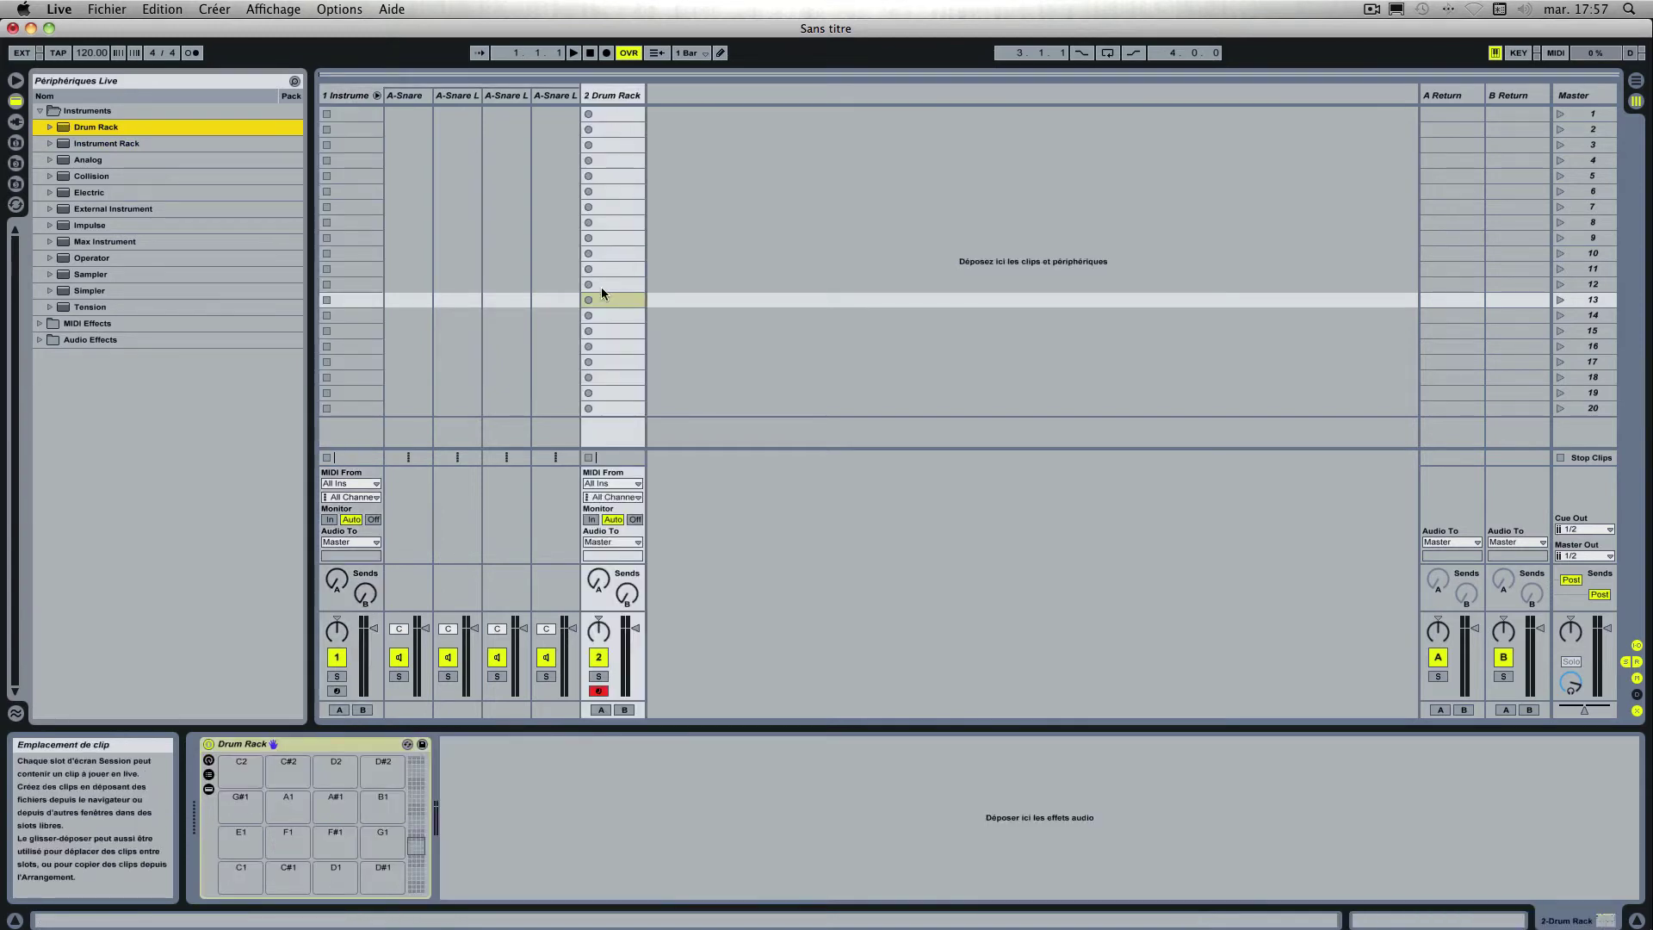
{"action": "left_click", "coordinate": [349, 95]}
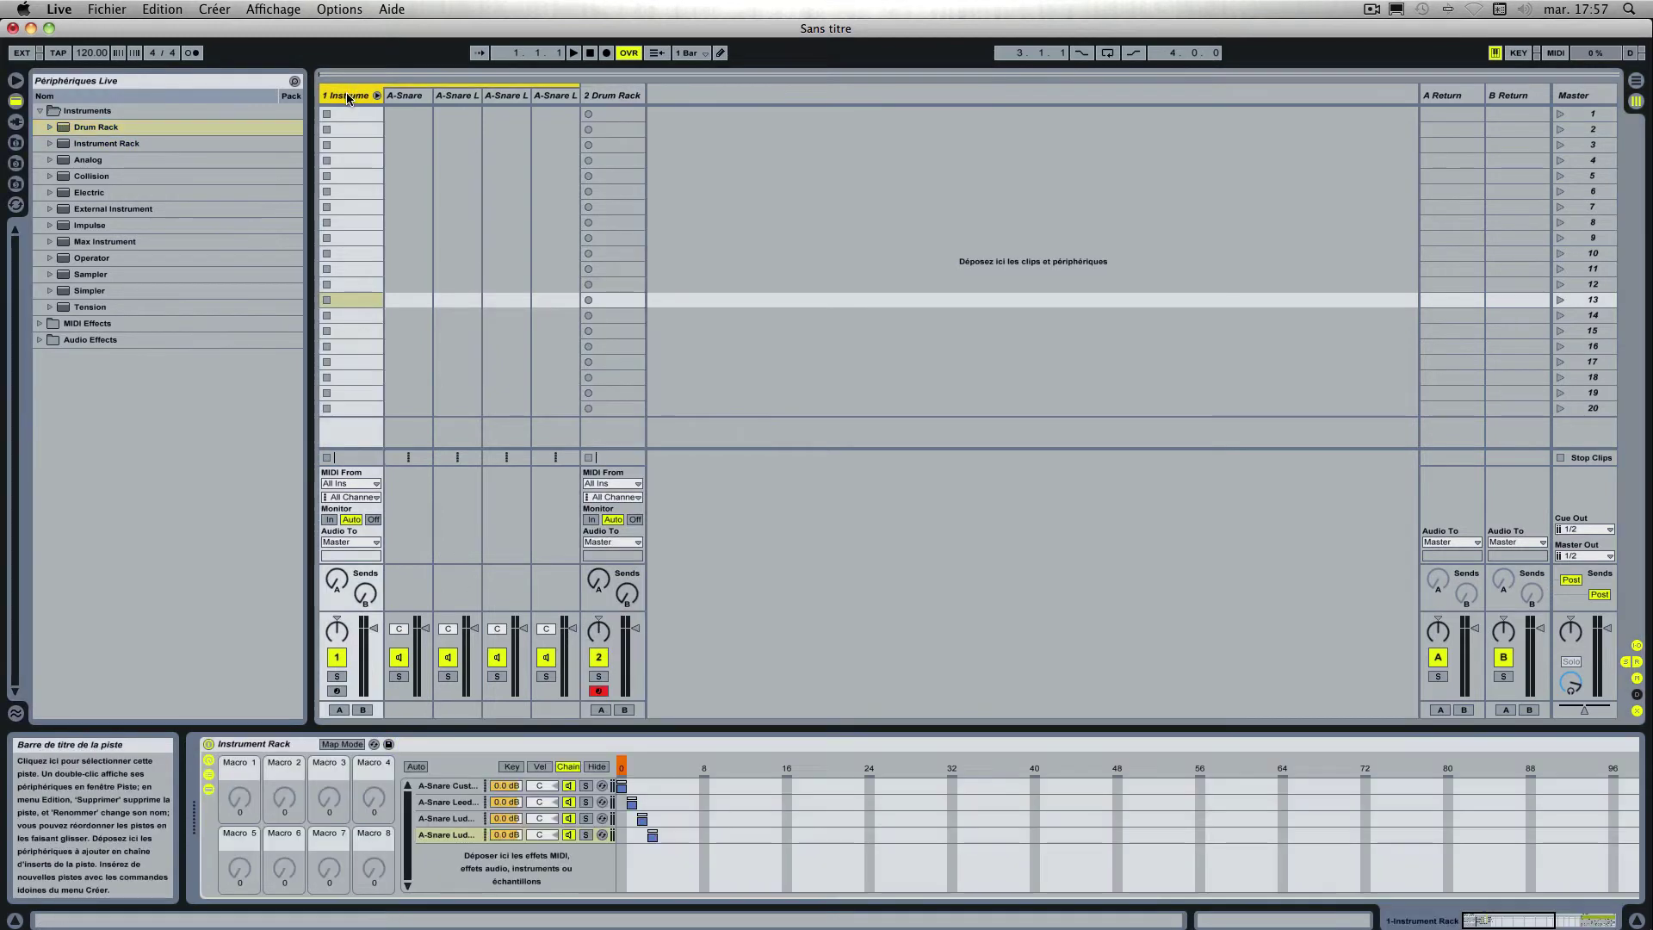
{"action": "left_click", "coordinate": [272, 746]}
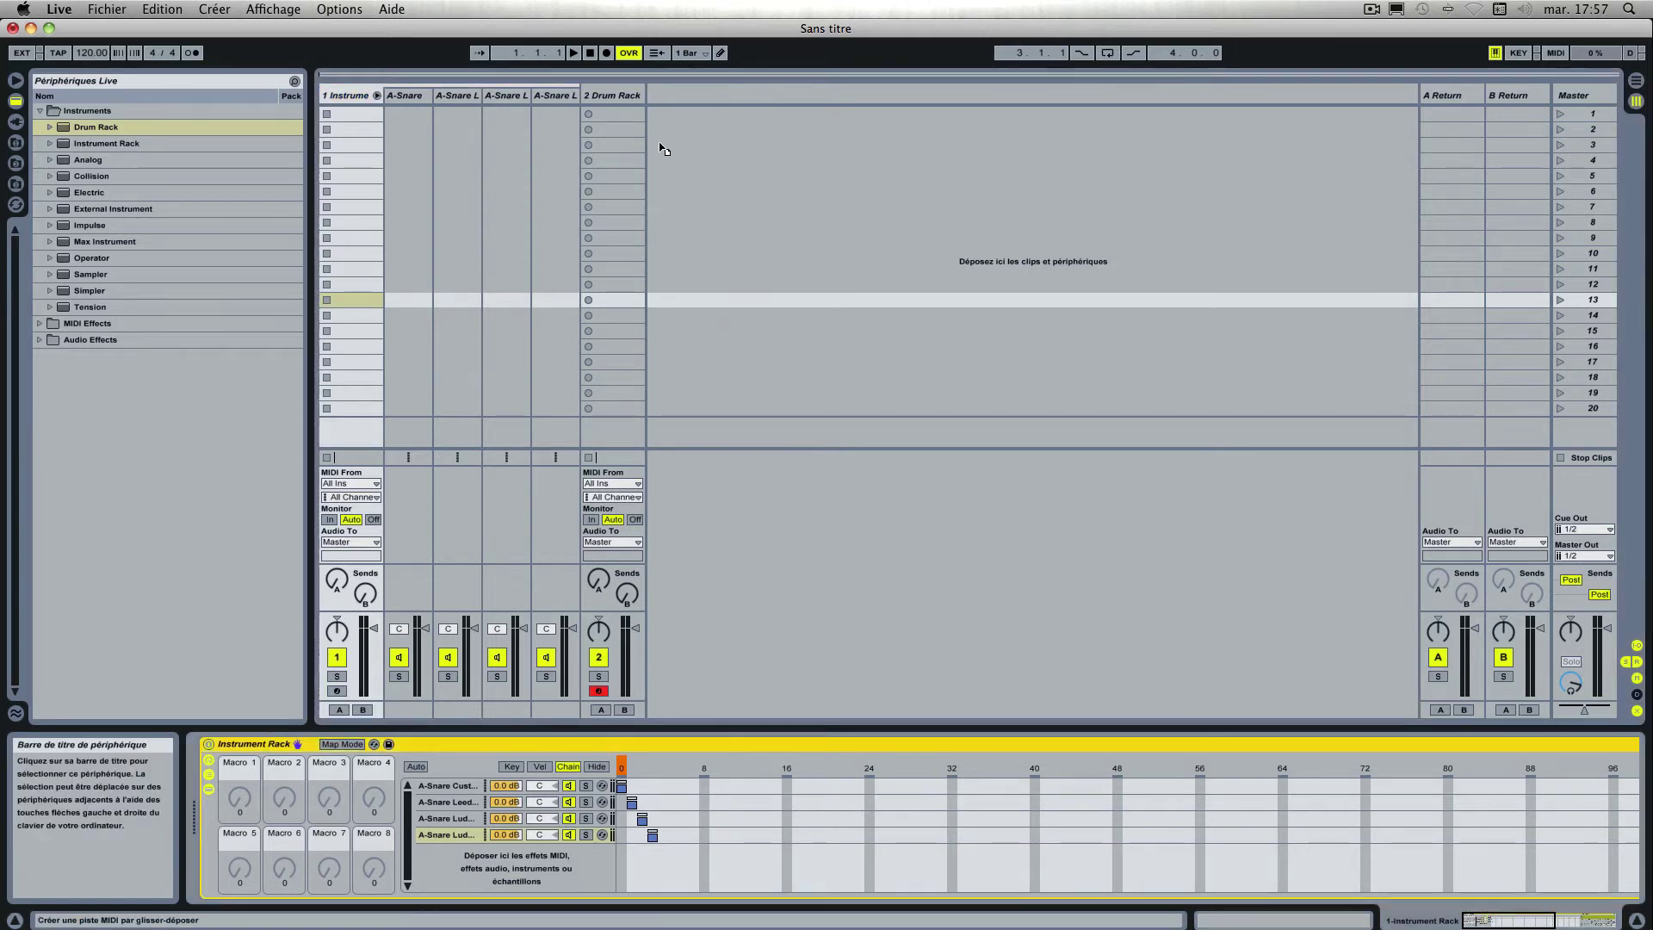
{"action": "left_click", "coordinate": [618, 101]}
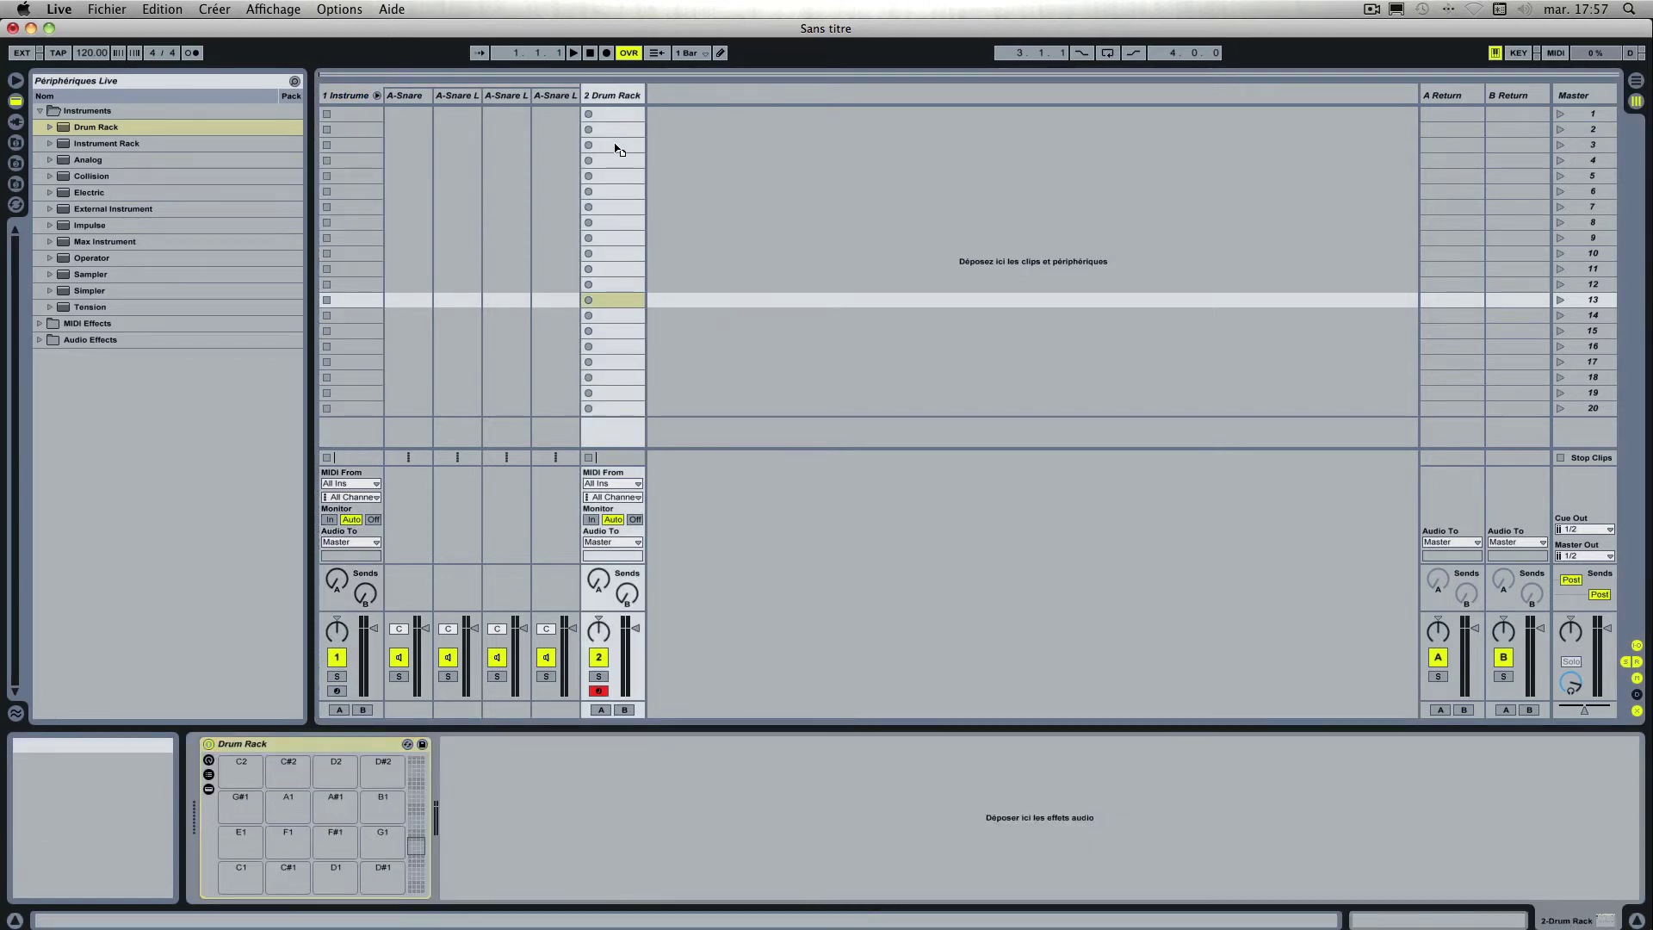
{"action": "left_click", "coordinate": [244, 871]}
{"action": "left_click_drag", "start_coordinate": [244, 871], "coordinate": [244, 871]}
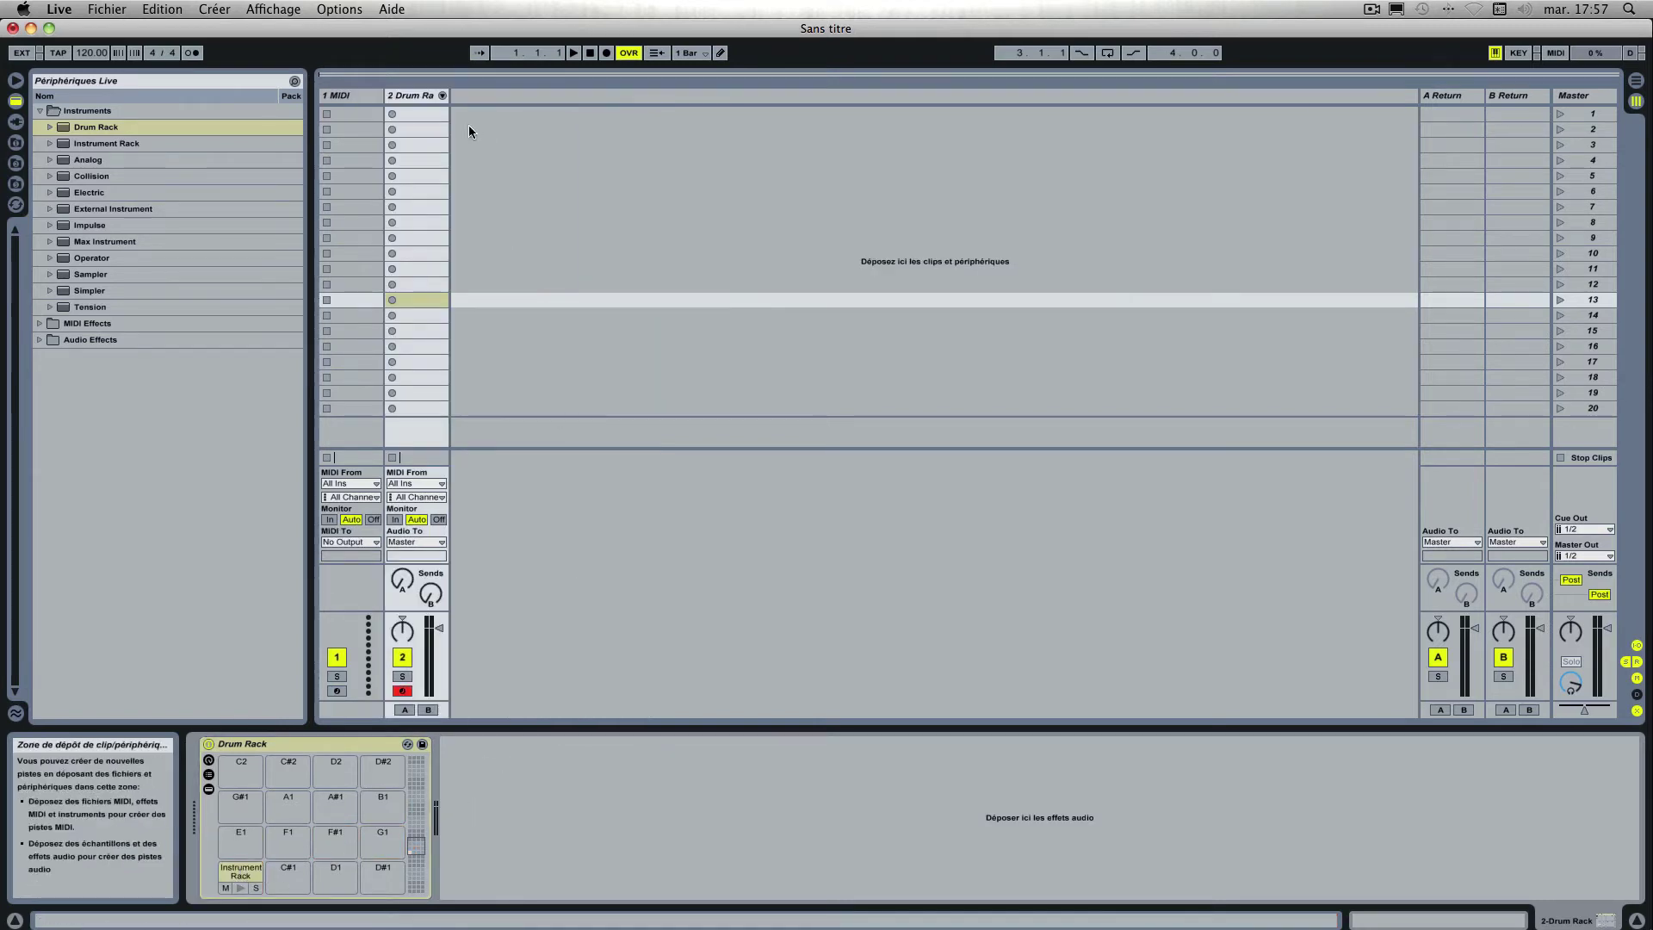
Step: Unfold the Drum Rack's chains in the mixer and show its macros and chain list
{"action": "left_click", "coordinate": [442, 97]}
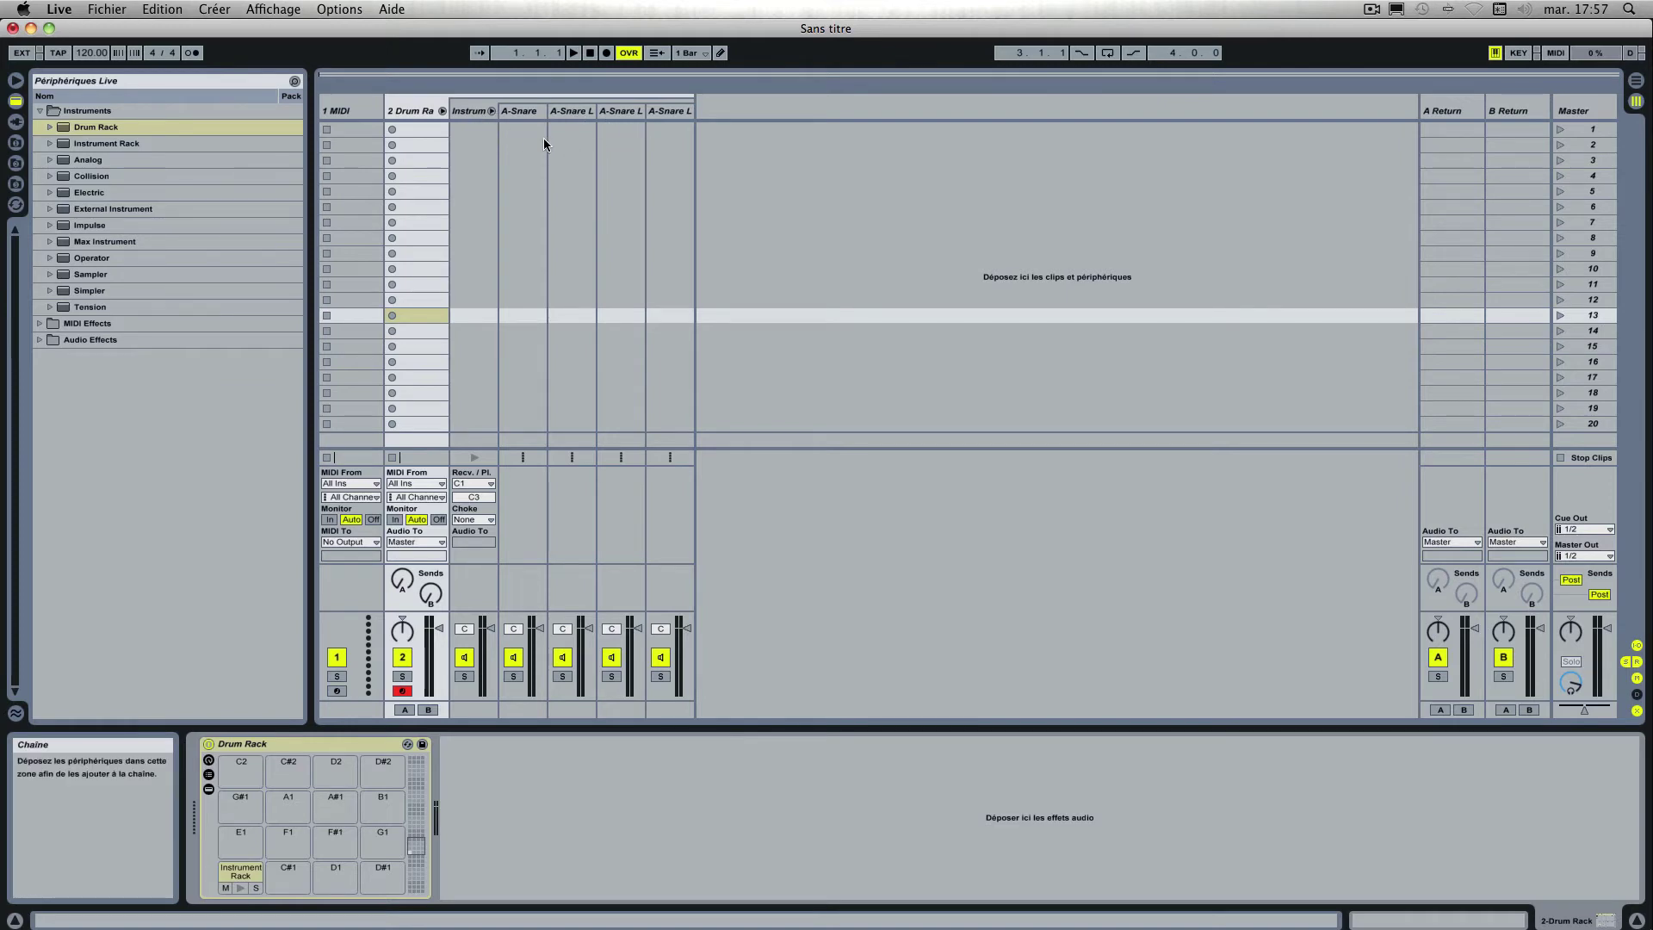
{"action": "left_click", "coordinate": [208, 760]}
{"action": "left_click", "coordinate": [209, 775]}
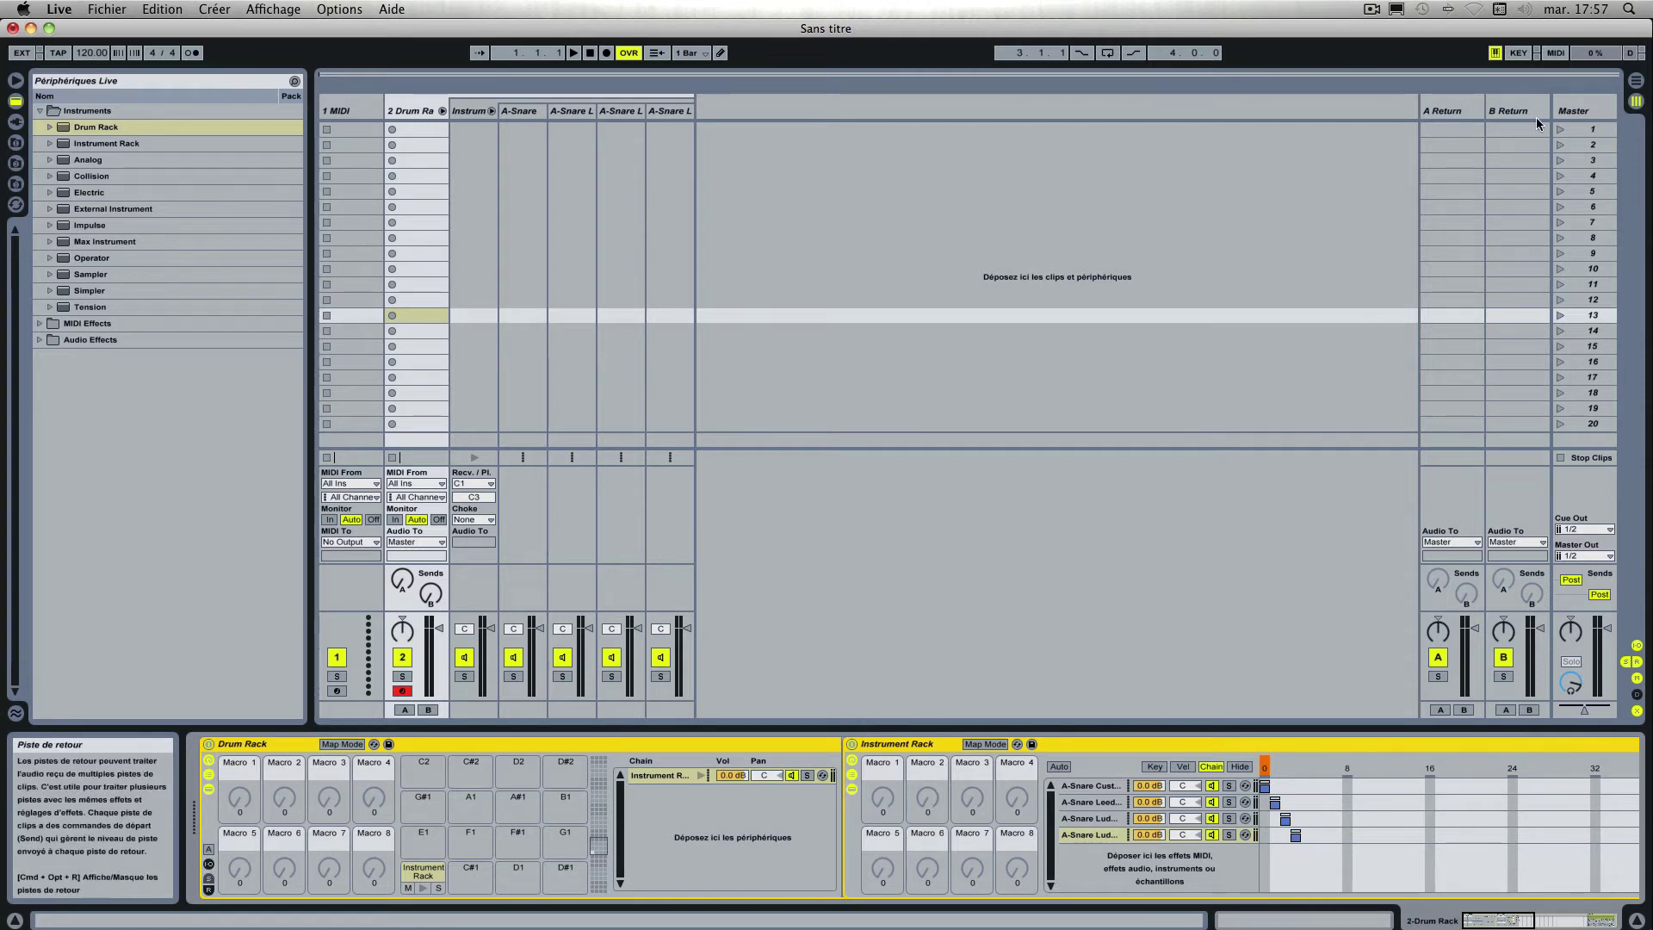
Step: MIDI-map the snare rack's chain selector to note C1 with a maximum of 3 and leave MIDI mapping
{"action": "key", "text": "super+m"}
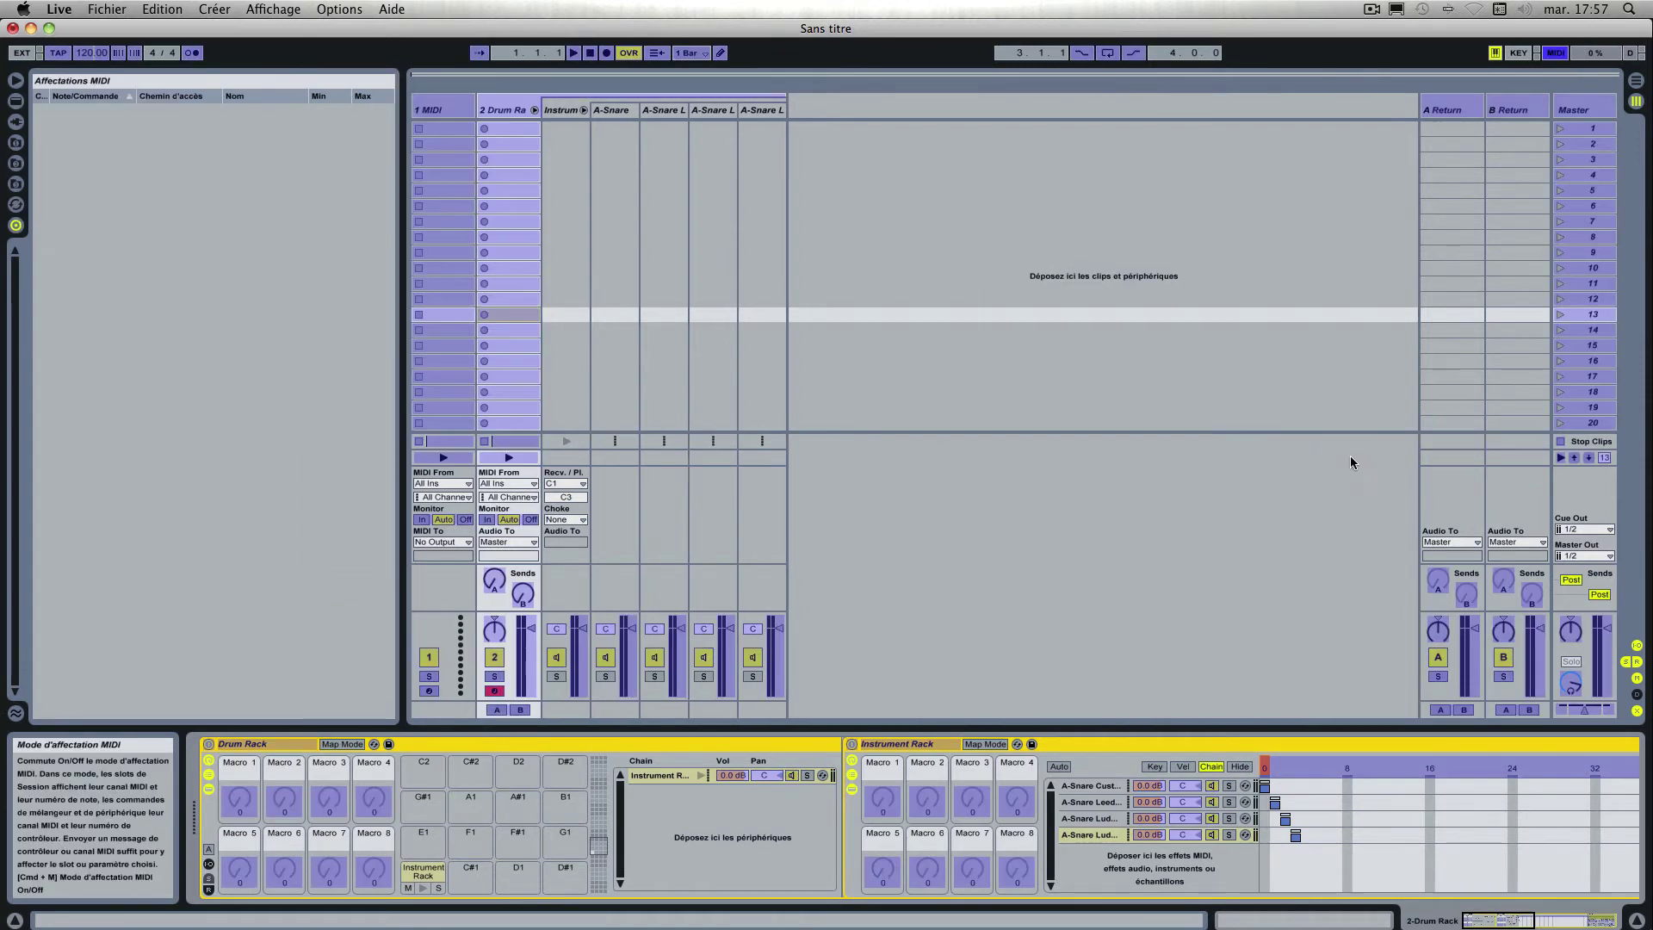
{"action": "left_click", "coordinate": [1265, 767]}
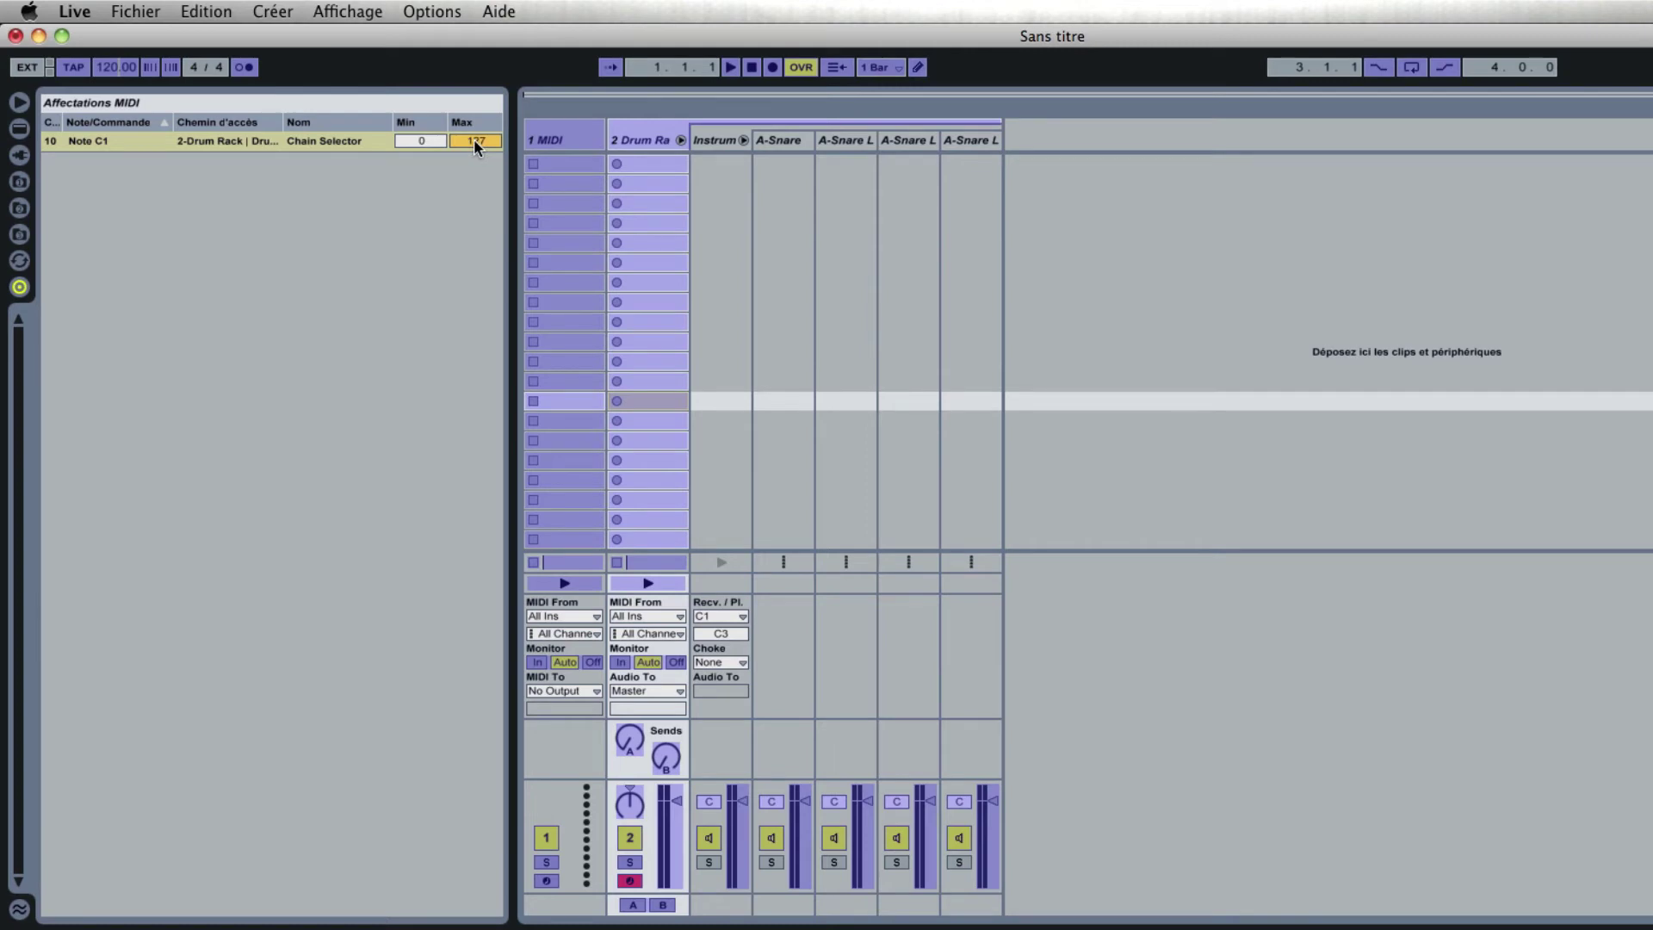
{"action": "left_click", "coordinate": [475, 142]}
{"action": "type", "text": "91"}
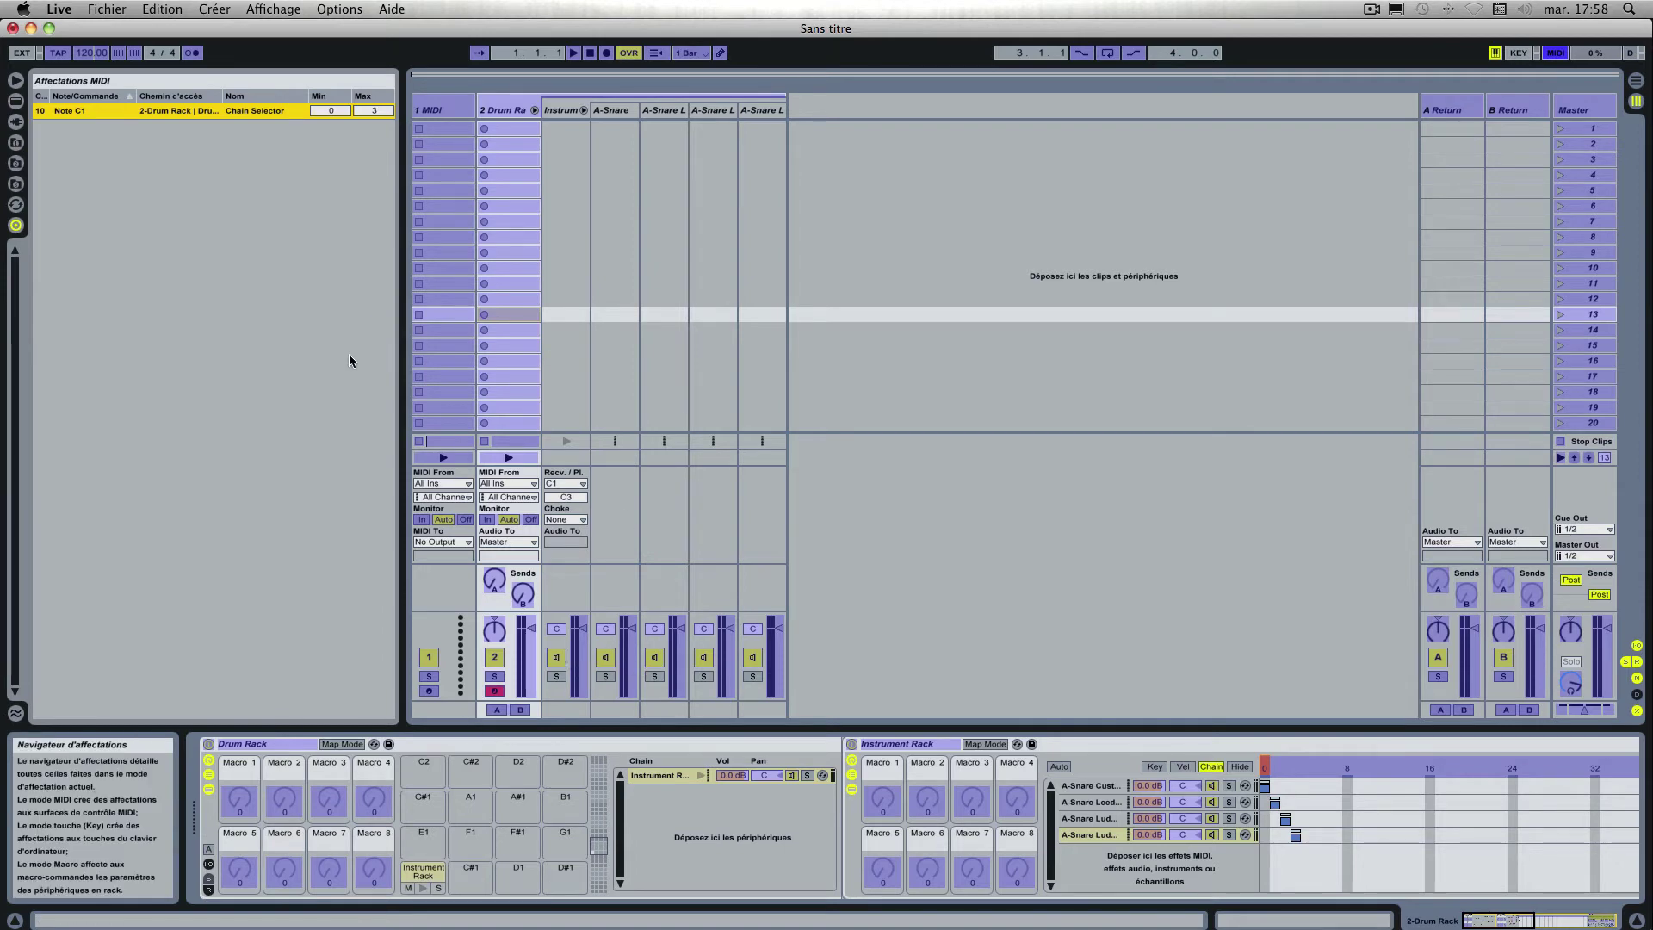
{"action": "left_click", "coordinate": [1555, 53]}
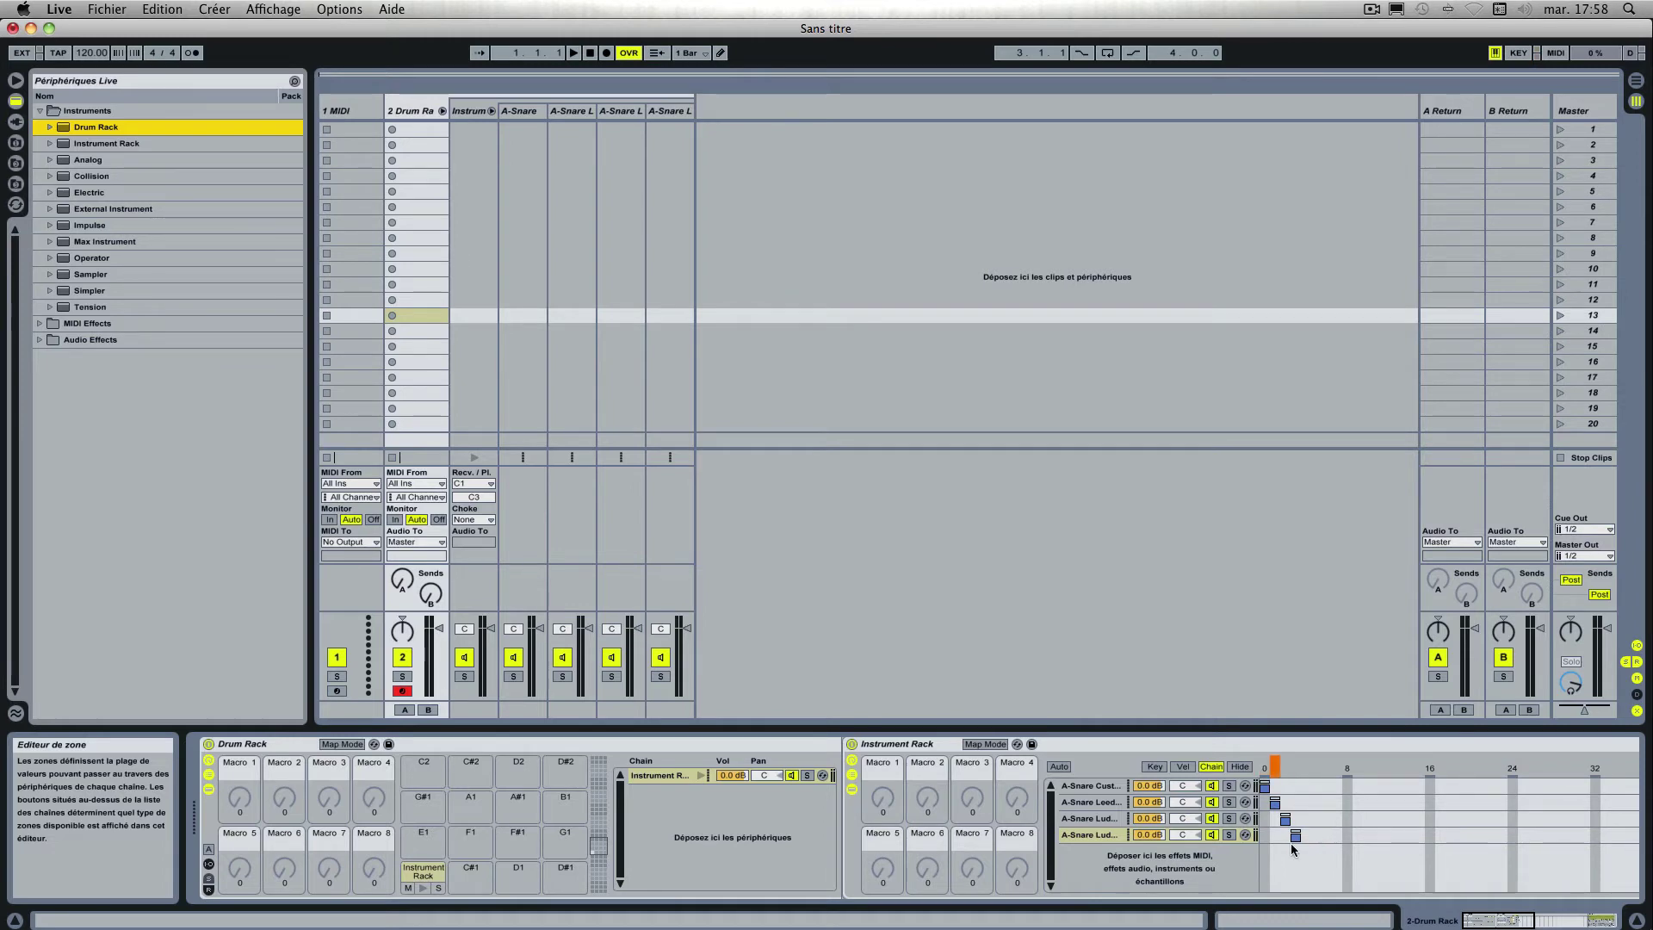
Step: Raise the chain selector mapping's maximum to 4 and leave MIDI mapping
{"action": "key", "text": "super+m"}
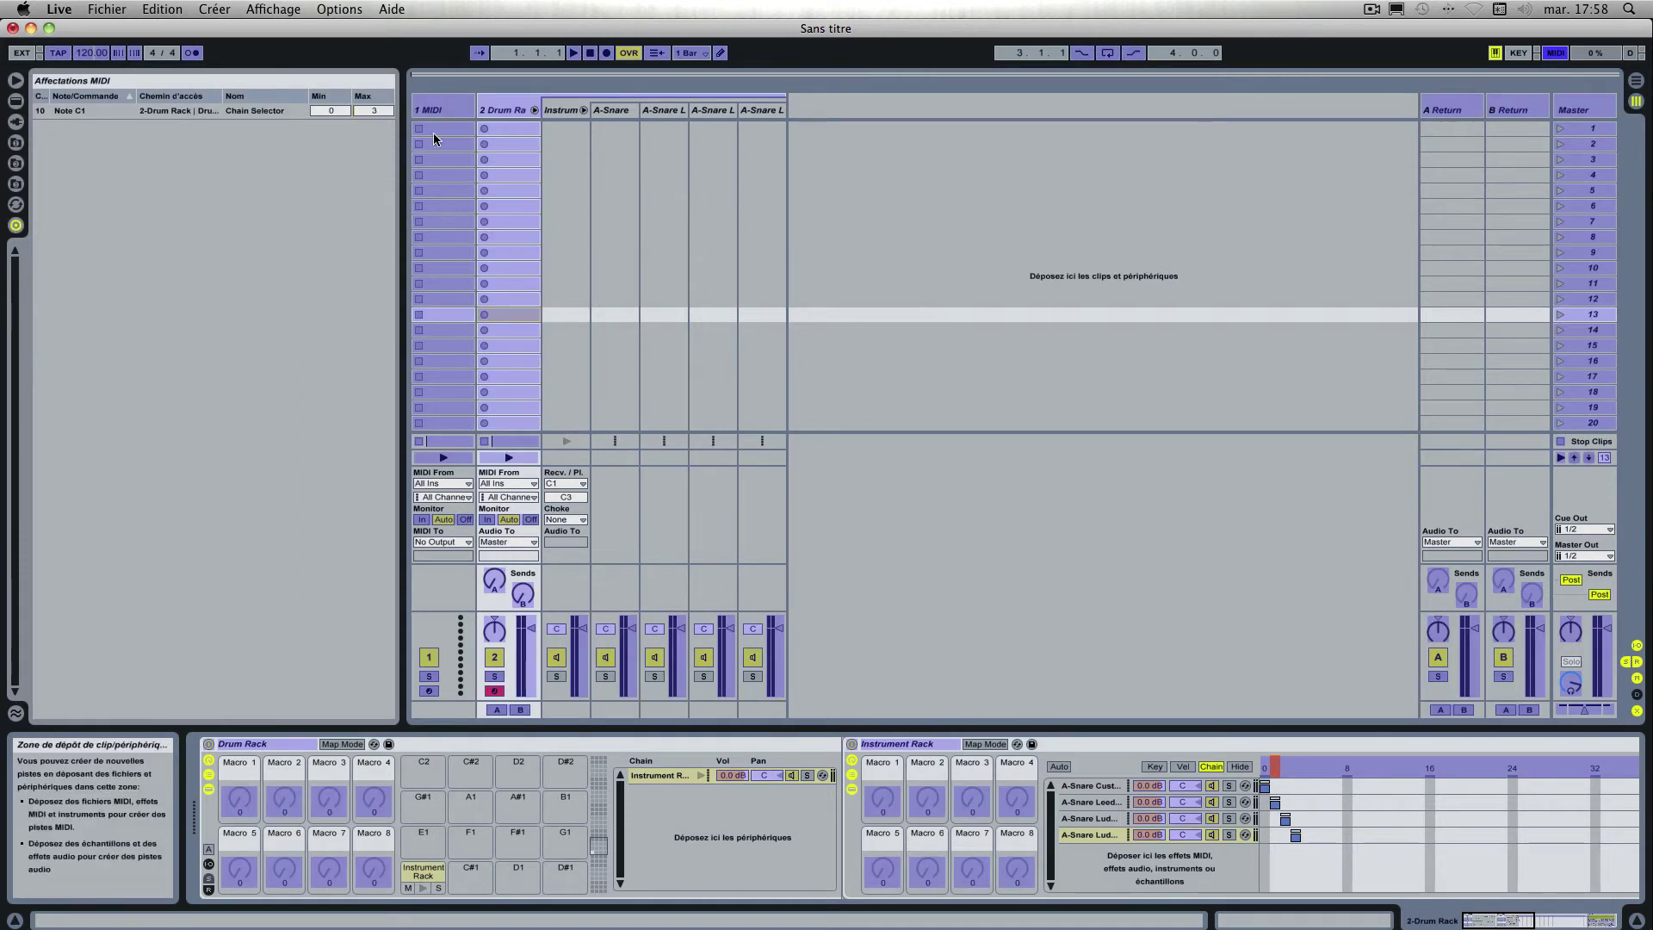
{"action": "left_click", "coordinate": [374, 111]}
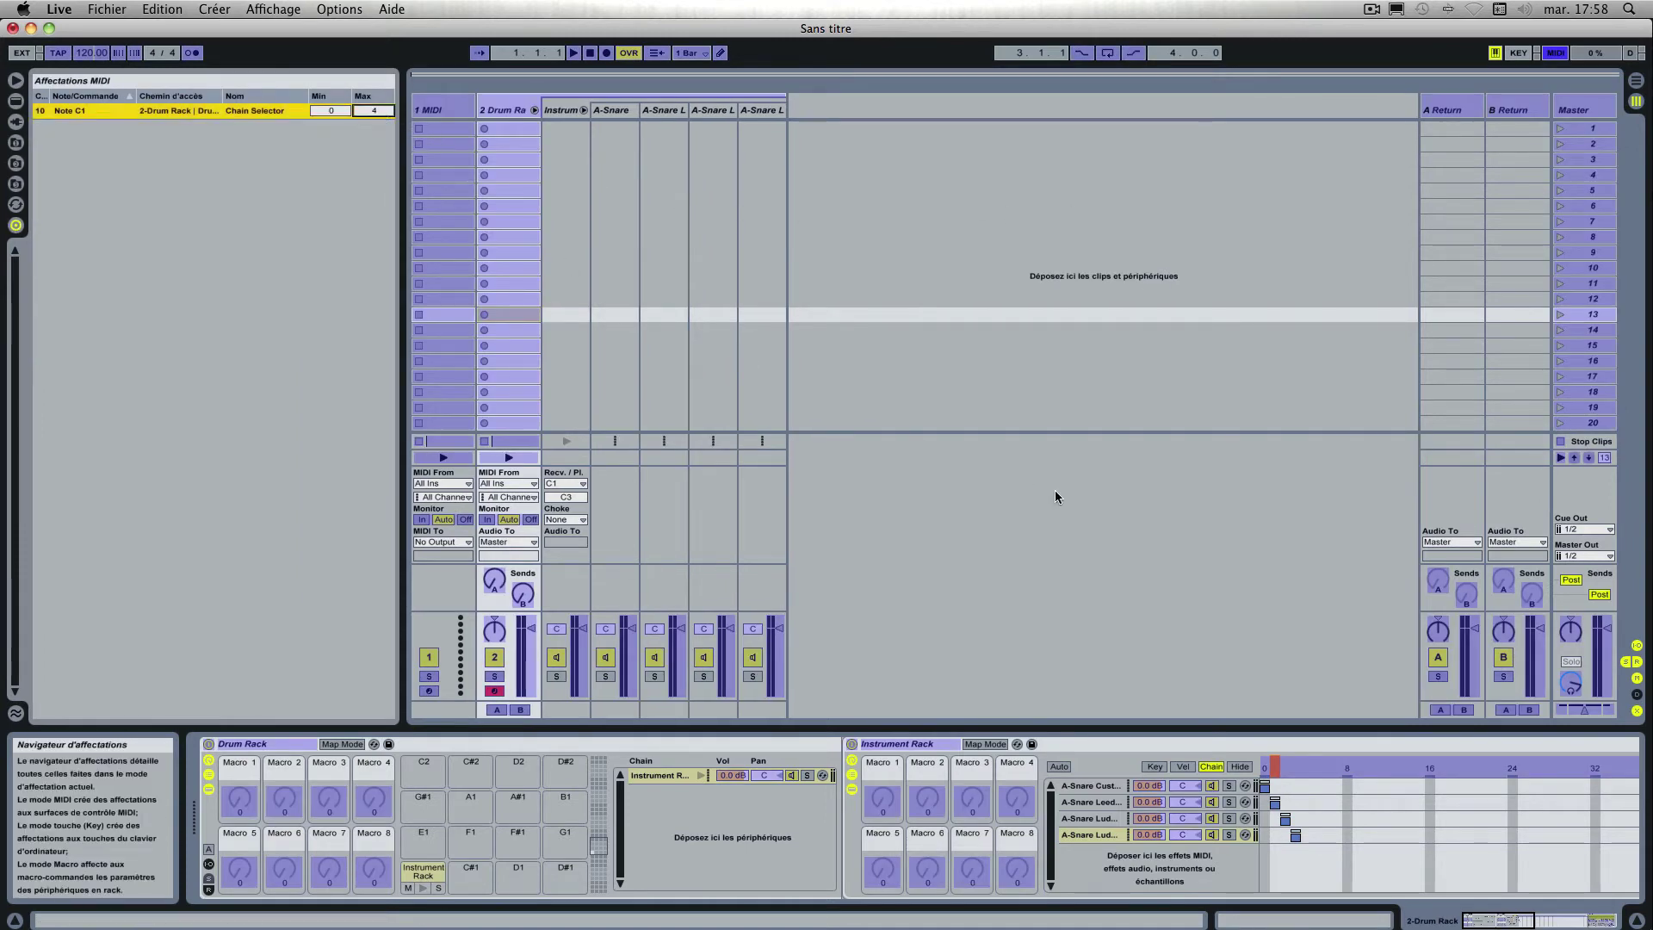
{"action": "left_click", "coordinate": [1559, 53]}
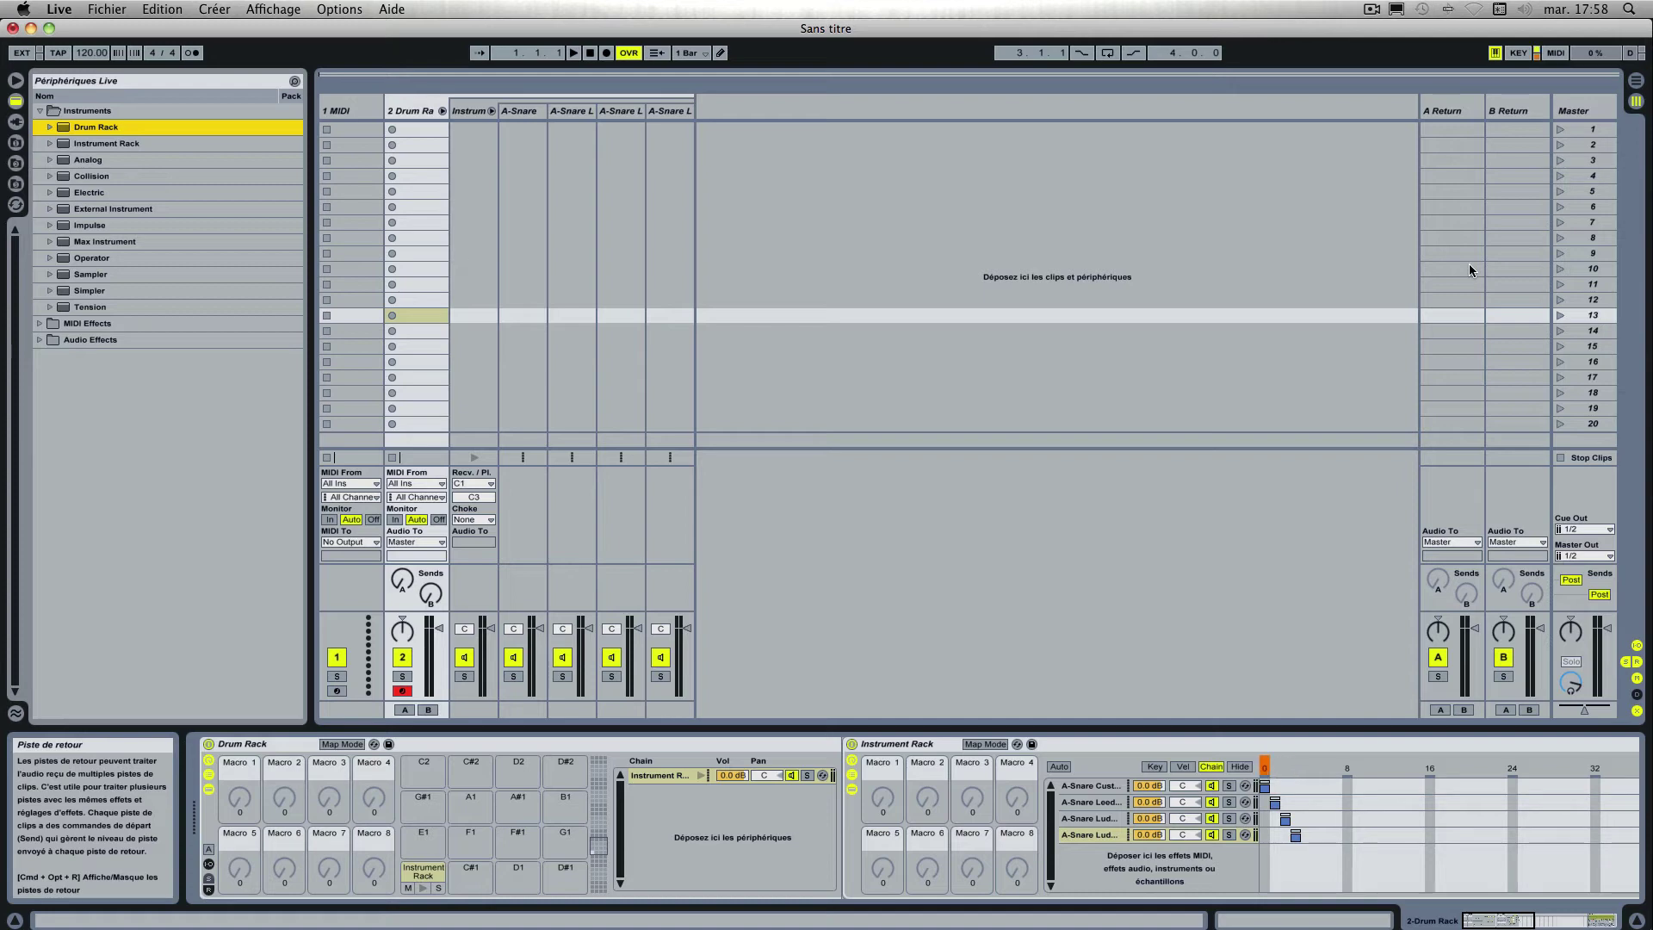
{"action": "left_click", "coordinate": [1555, 53]}
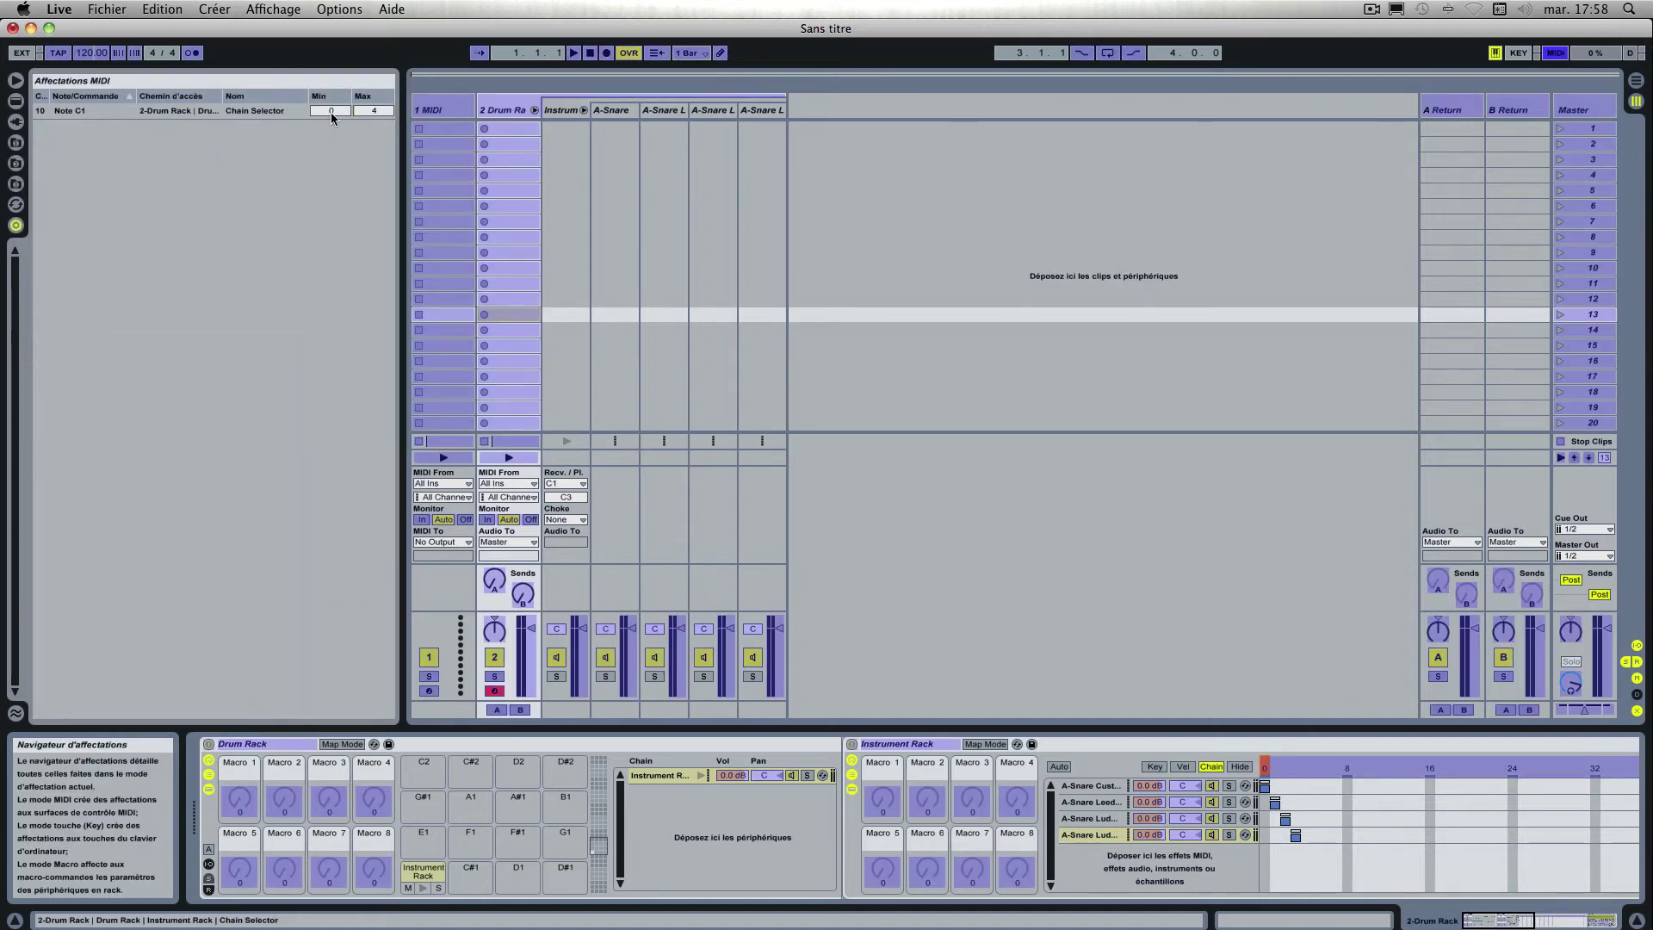
{"action": "left_click", "coordinate": [1556, 53]}
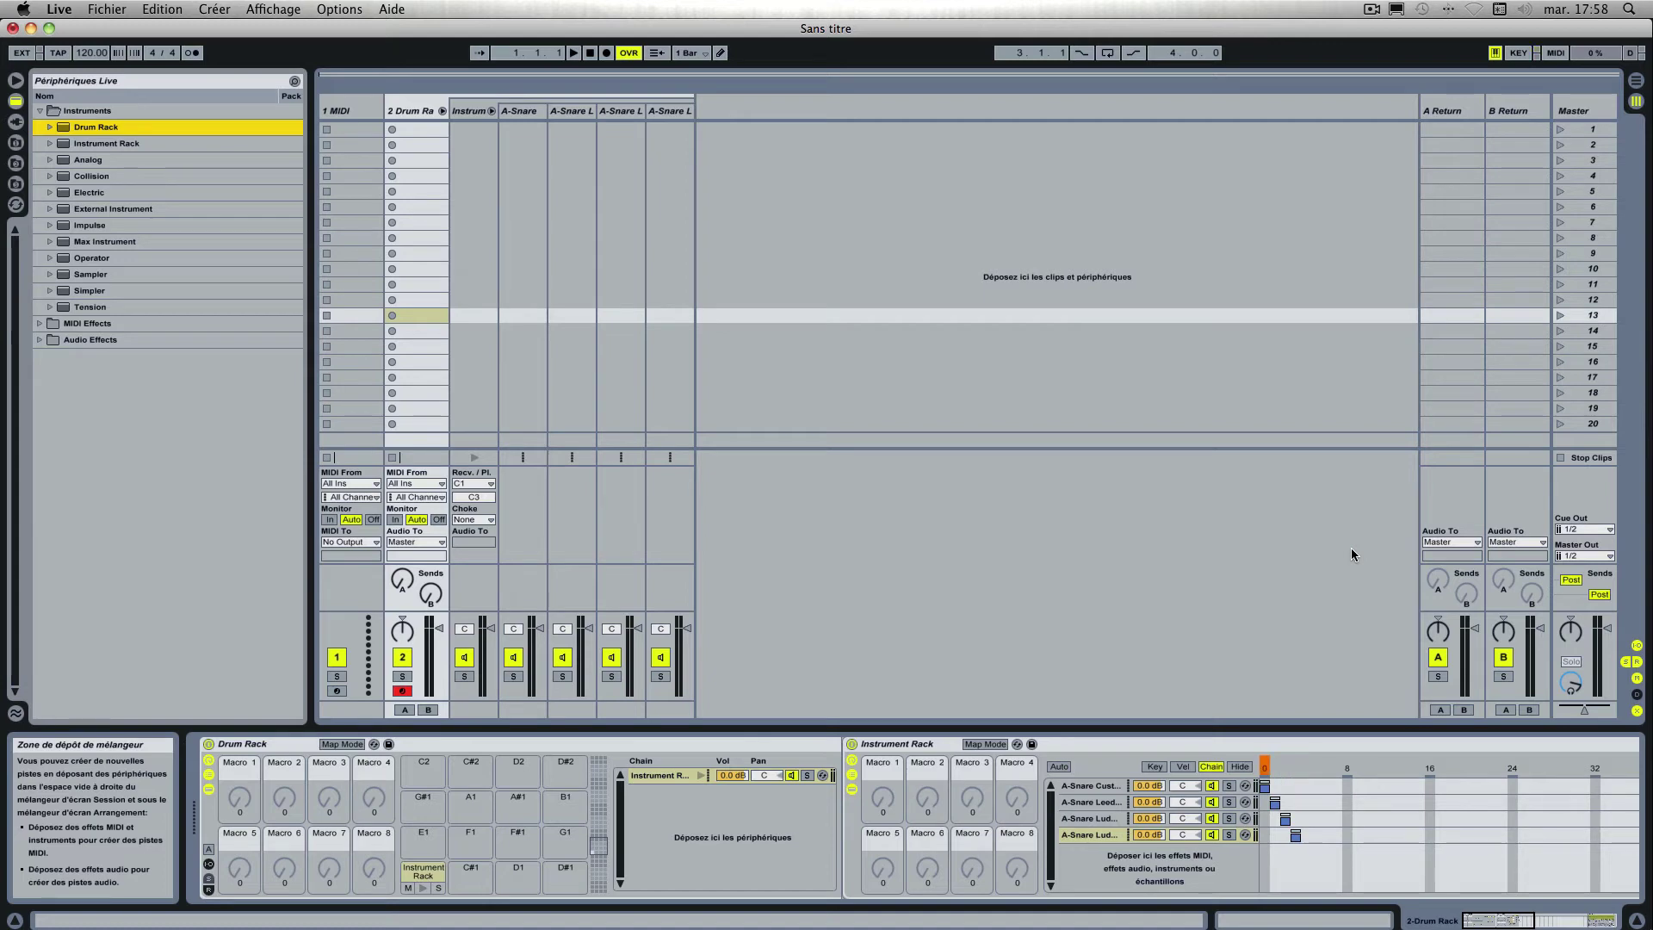
Step: Create a MIDI clip in the Drum Rack track's first slot, holding one Instrument Rack note across the full bar, with looping off
{"action": "left_click", "coordinate": [416, 129]}
{"action": "double_click", "coordinate": [417, 129]}
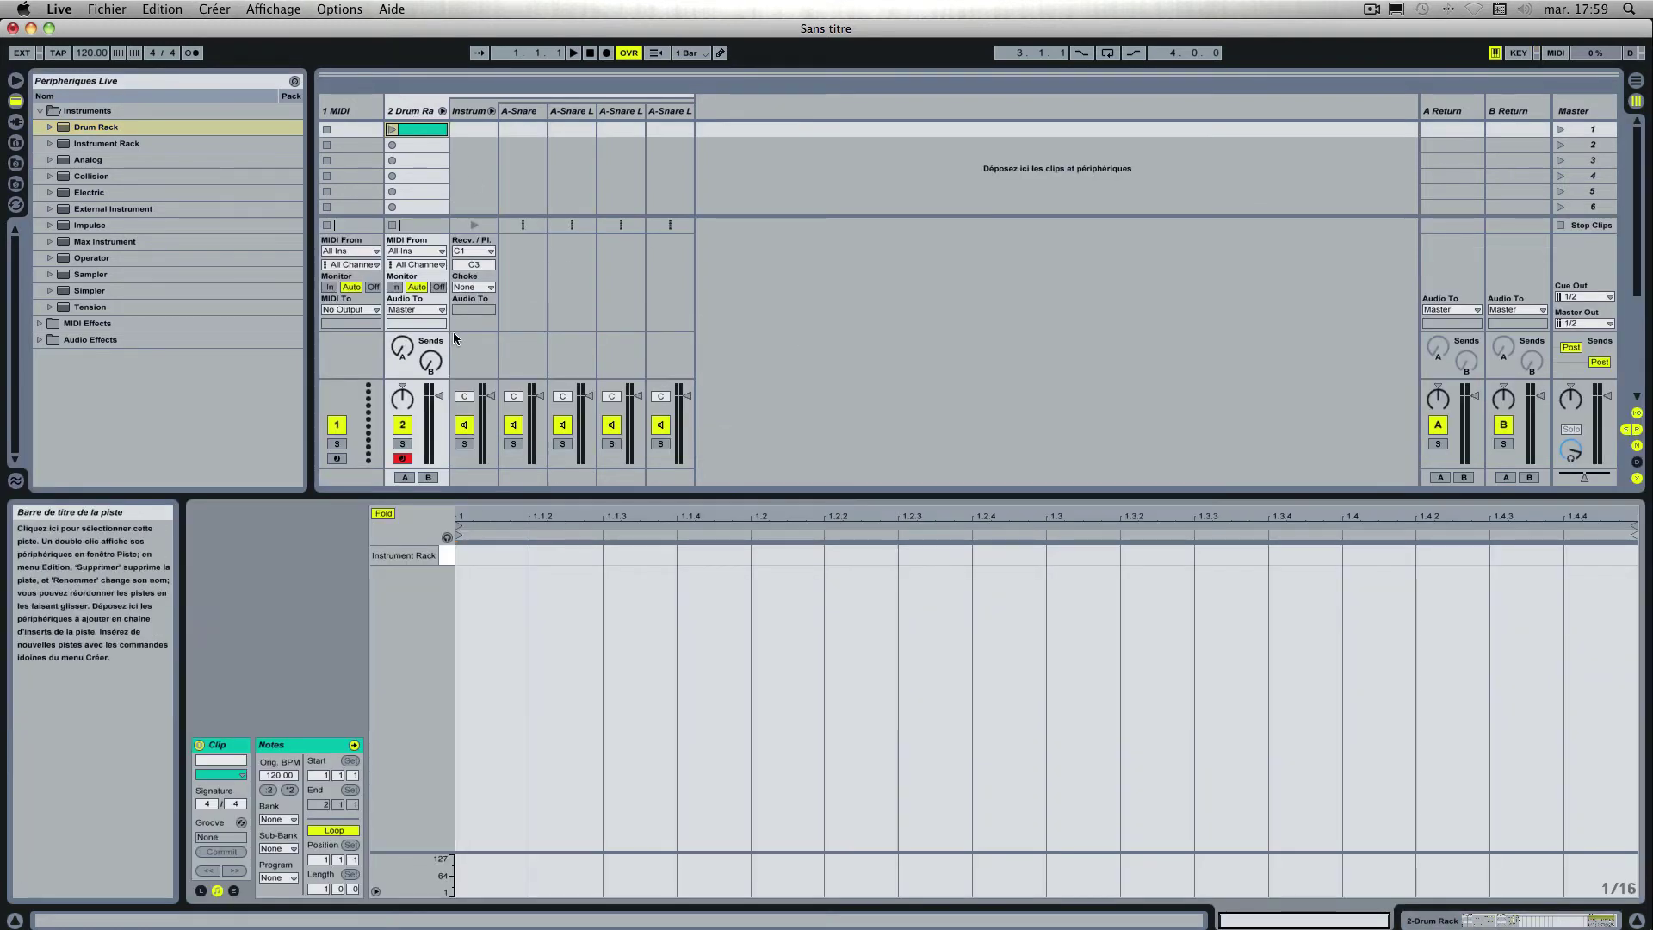
{"action": "double_click", "coordinate": [470, 555]}
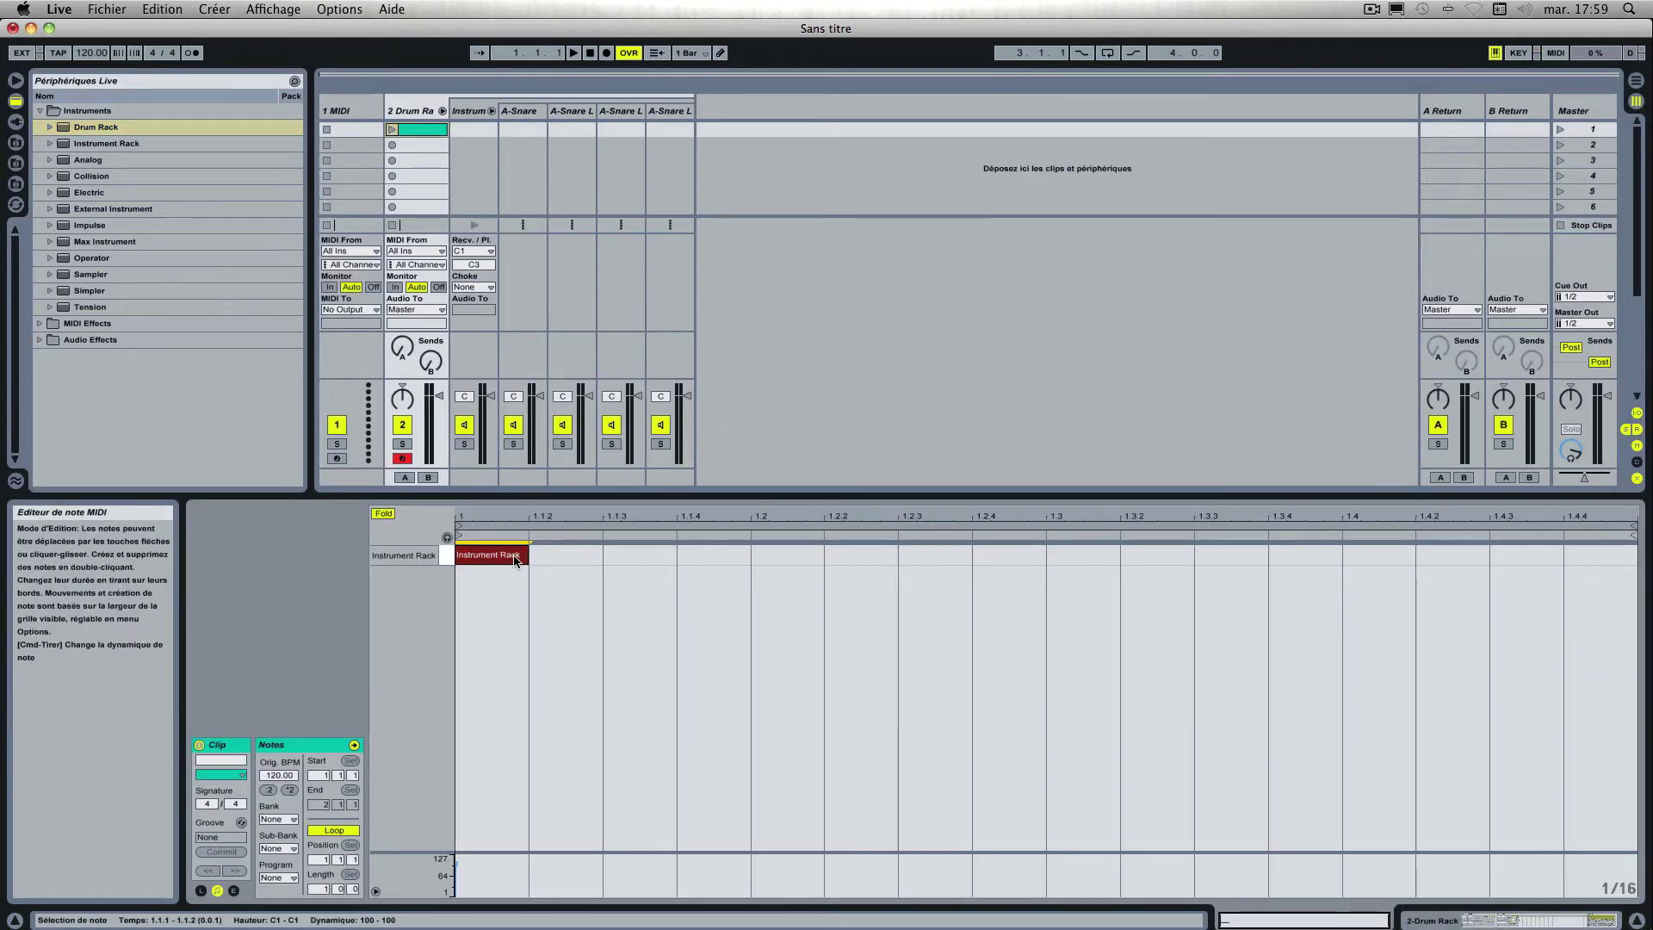
{"action": "left_click_drag", "start_coordinate": [526, 557], "coordinate": [1619, 585]}
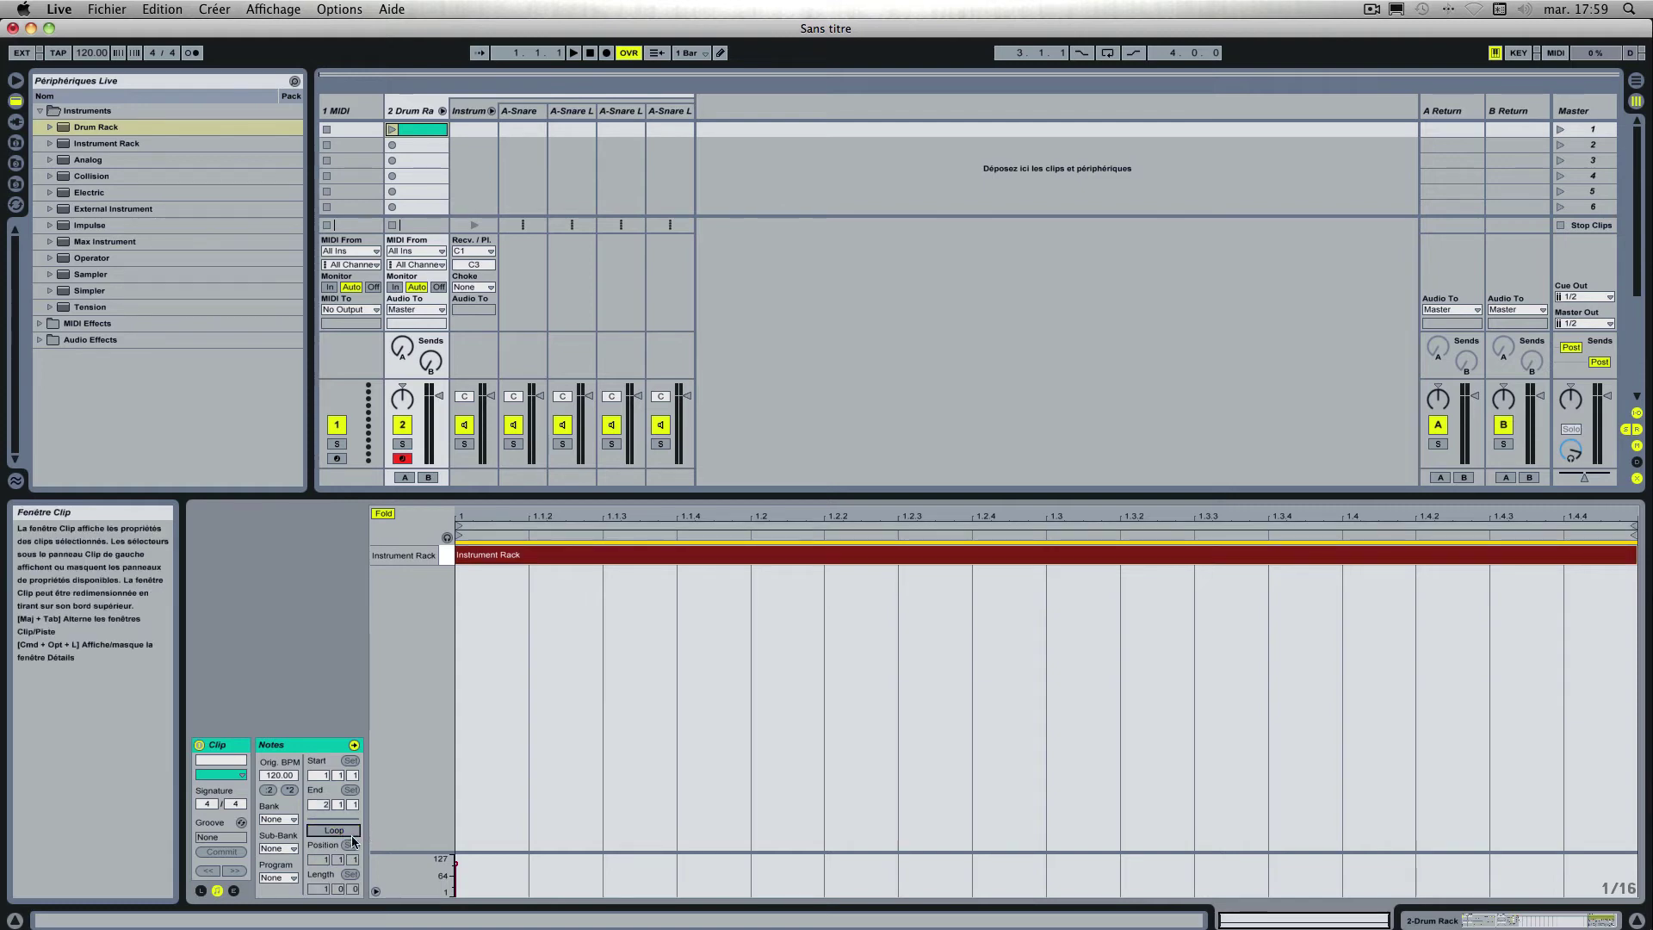
{"action": "left_click", "coordinate": [328, 833]}
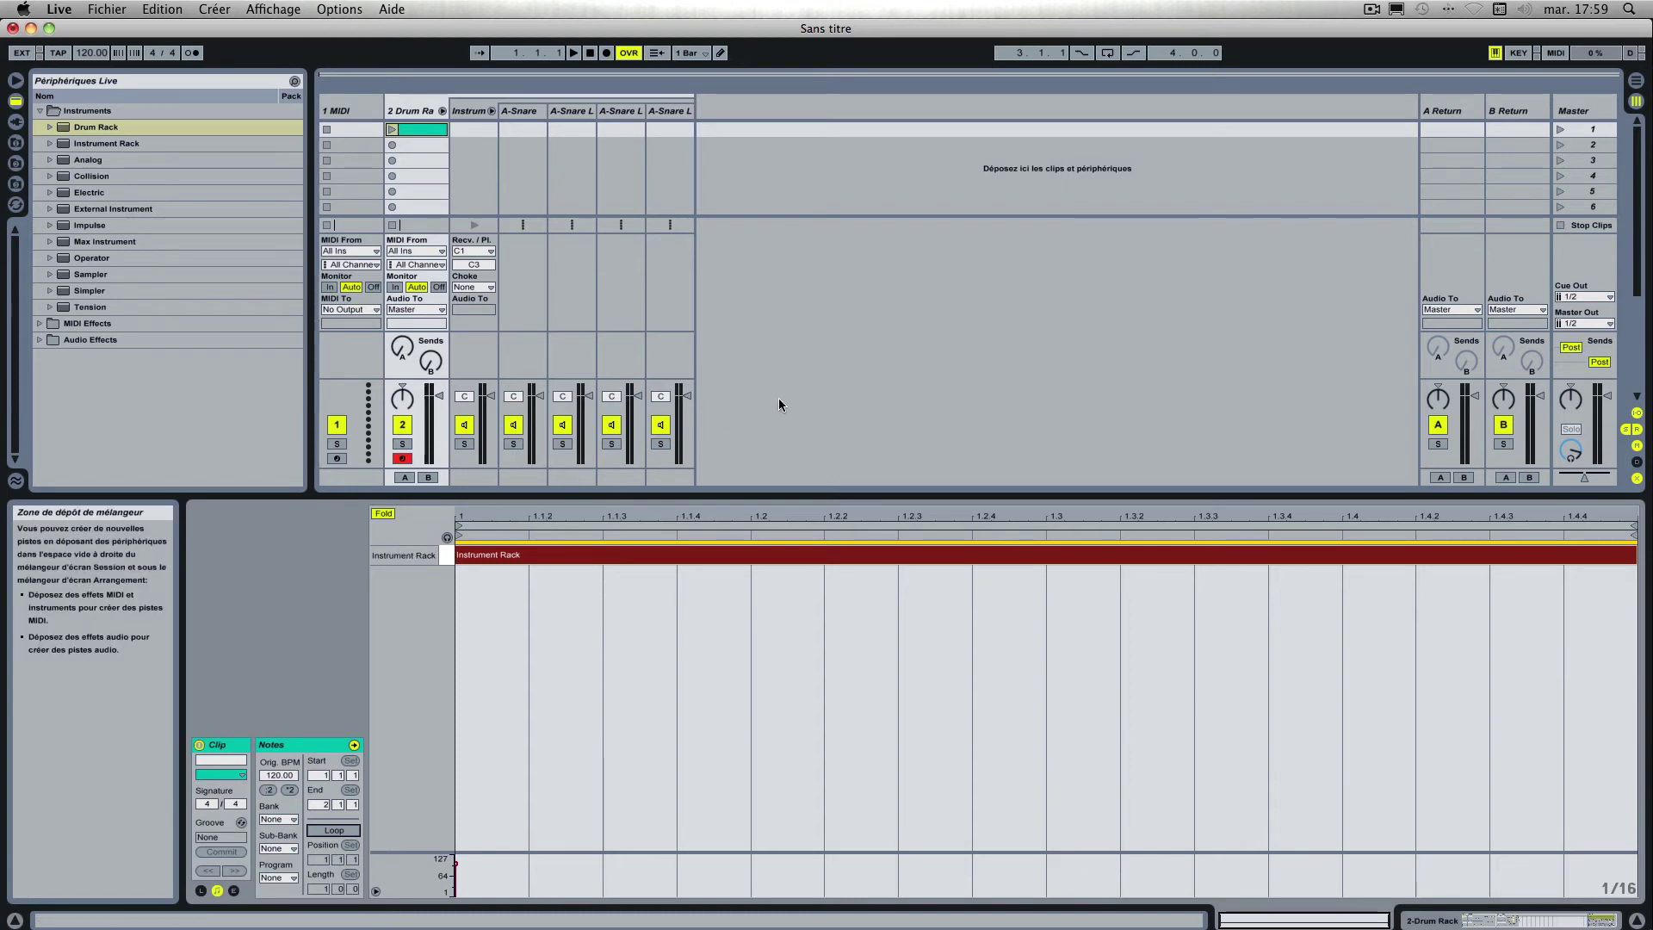
Step: MIDI-map the Drum Rack track's launch control to note C1 and leave MIDI mapping
{"action": "double_click", "coordinate": [406, 111]}
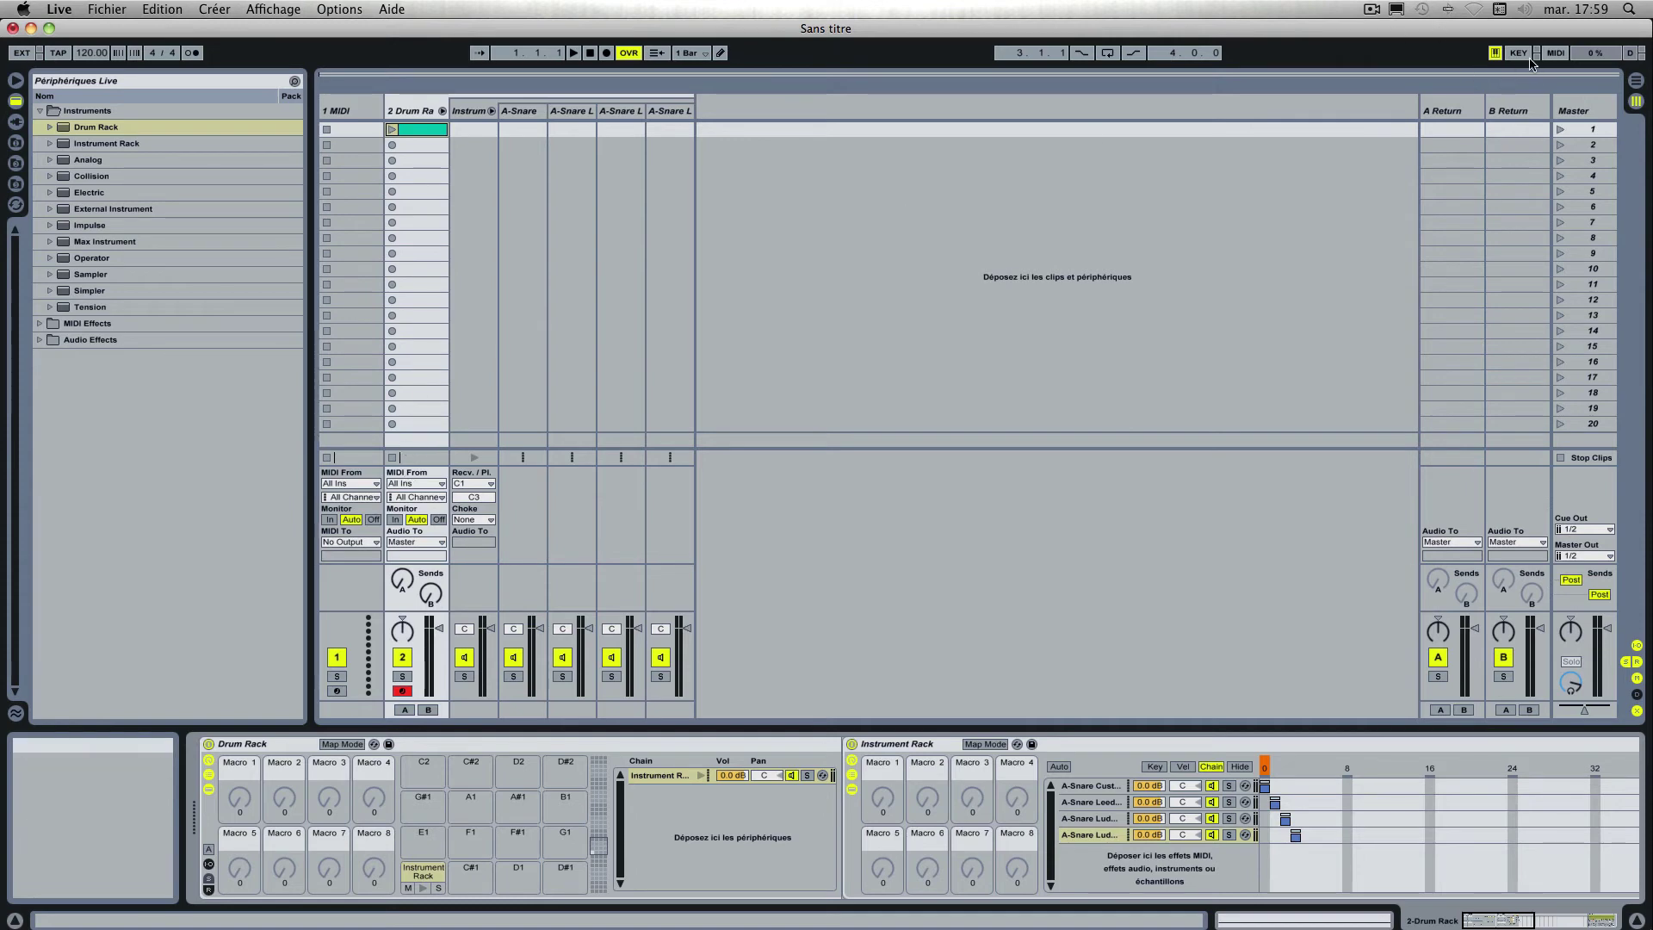
{"action": "left_click", "coordinate": [1555, 53]}
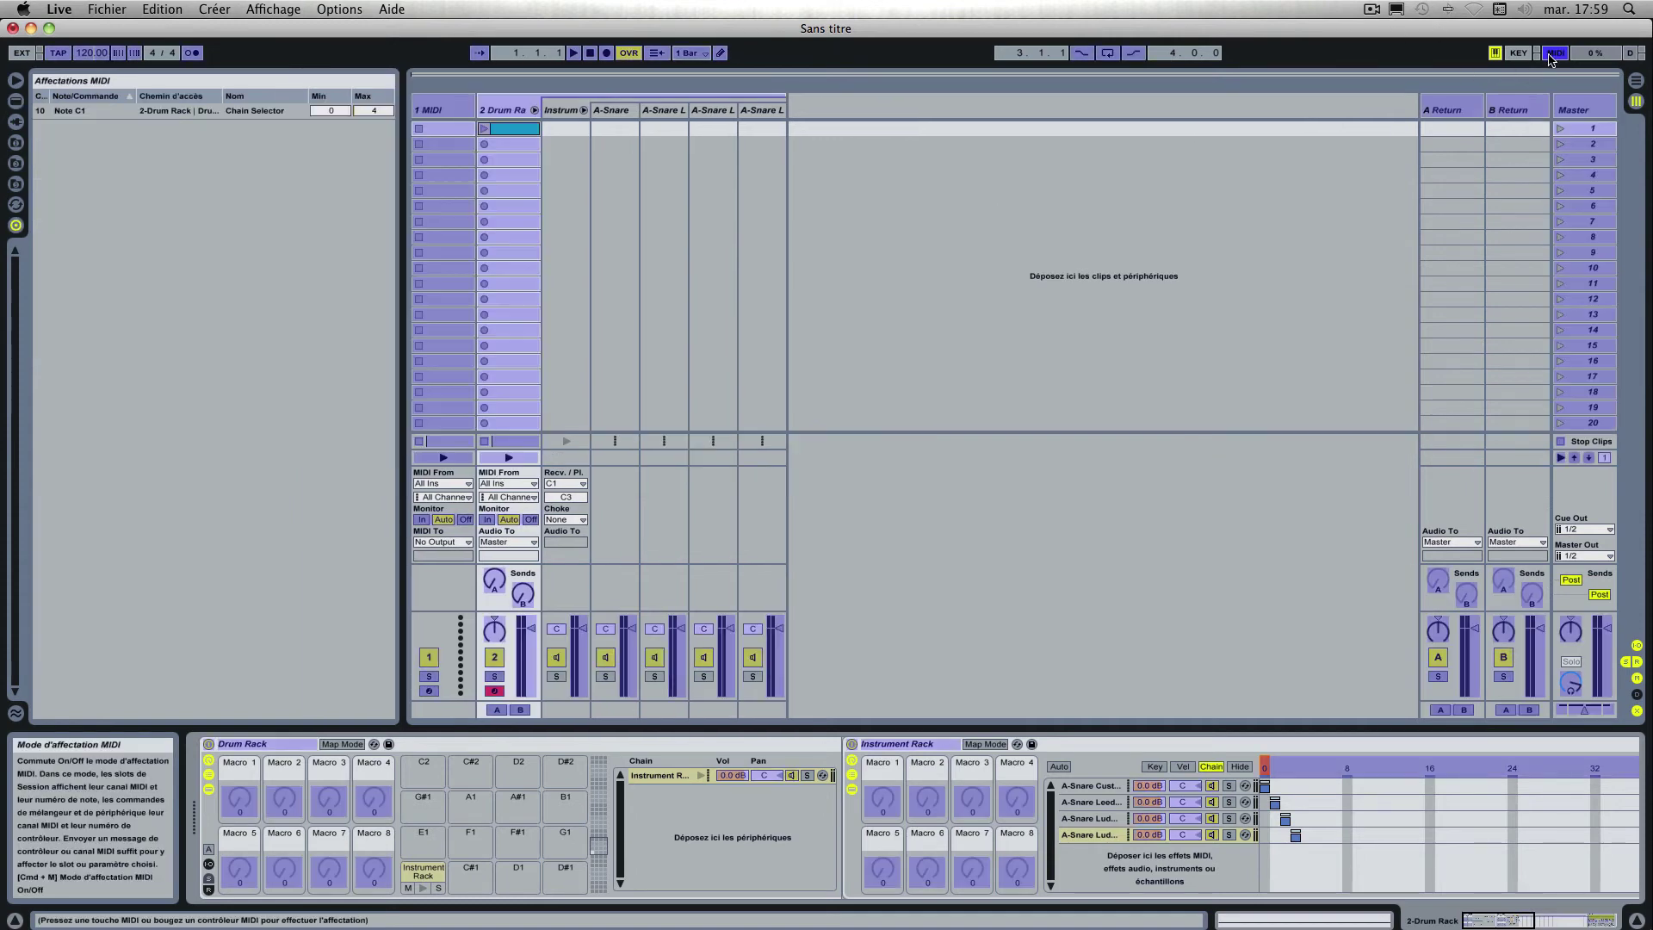
{"action": "left_click", "coordinate": [509, 457]}
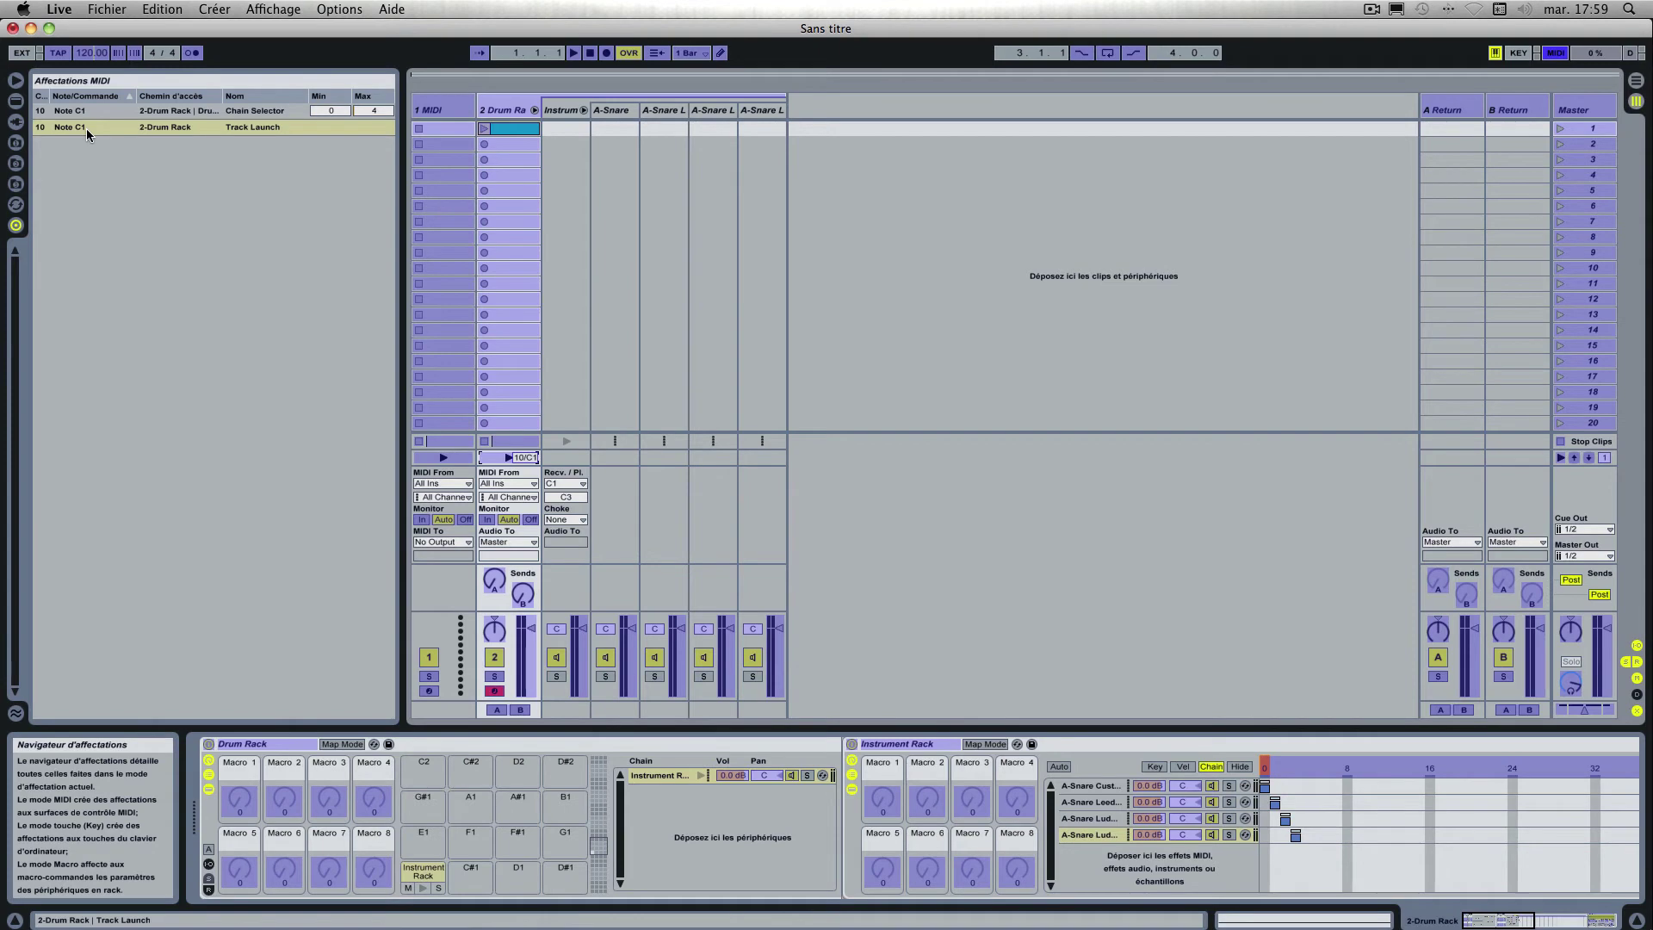
{"action": "left_click", "coordinate": [1556, 53]}
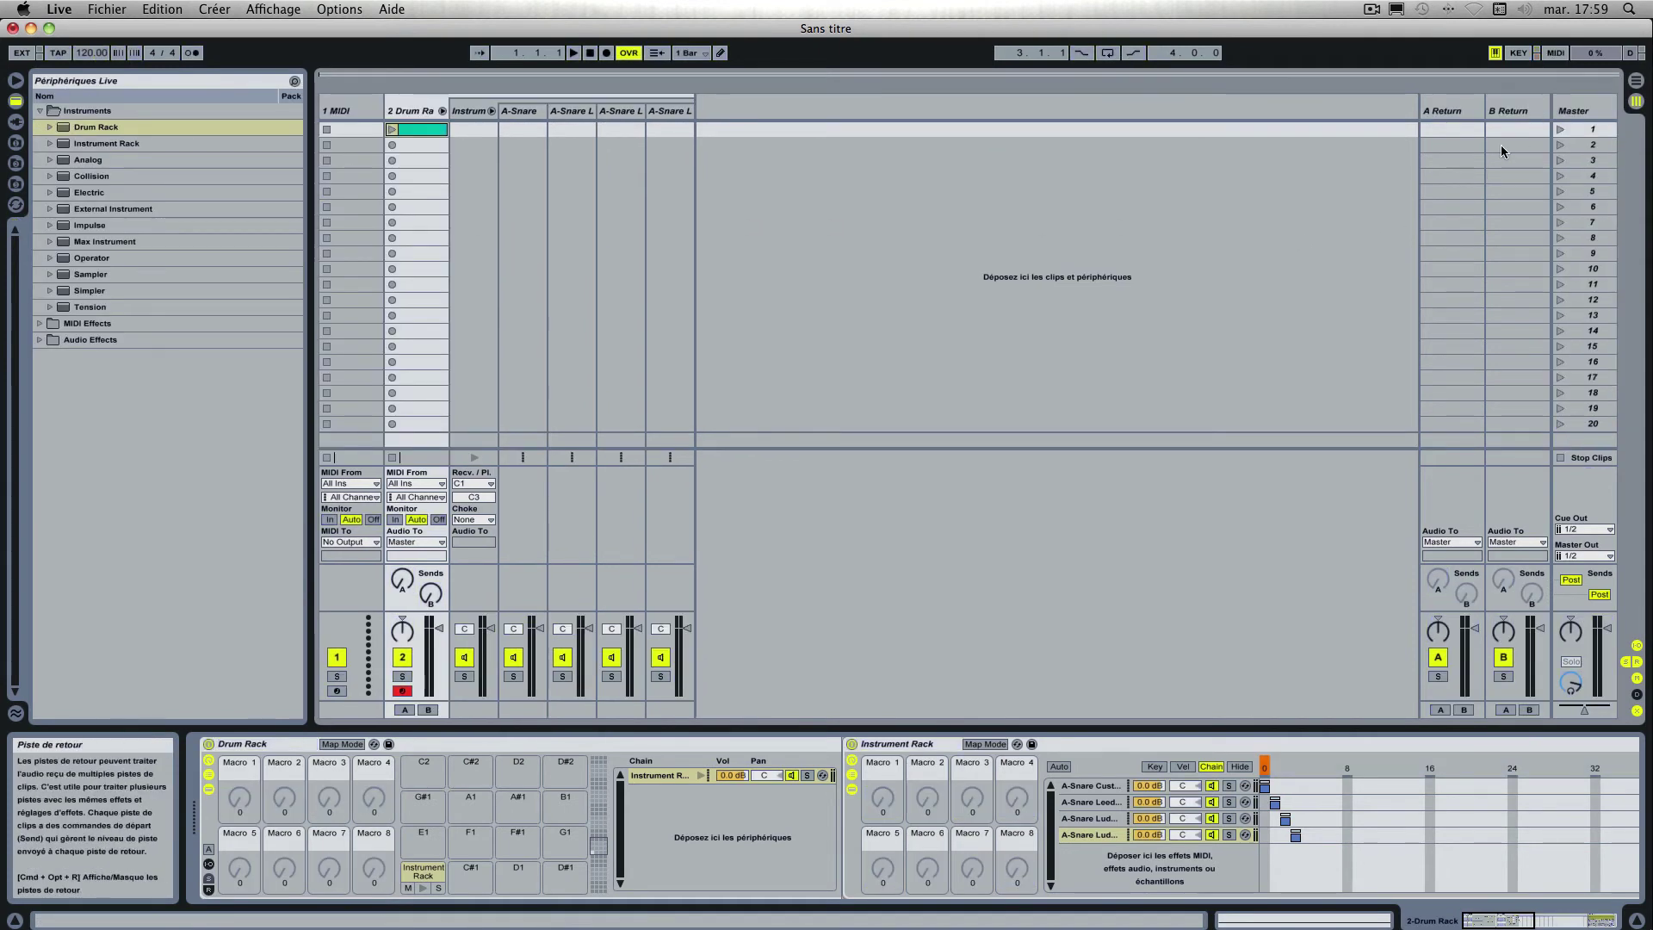
Step: Test launching the Drum Rack clip from note C1 by starting and stopping playback
{"action": "key", "text": "space"}
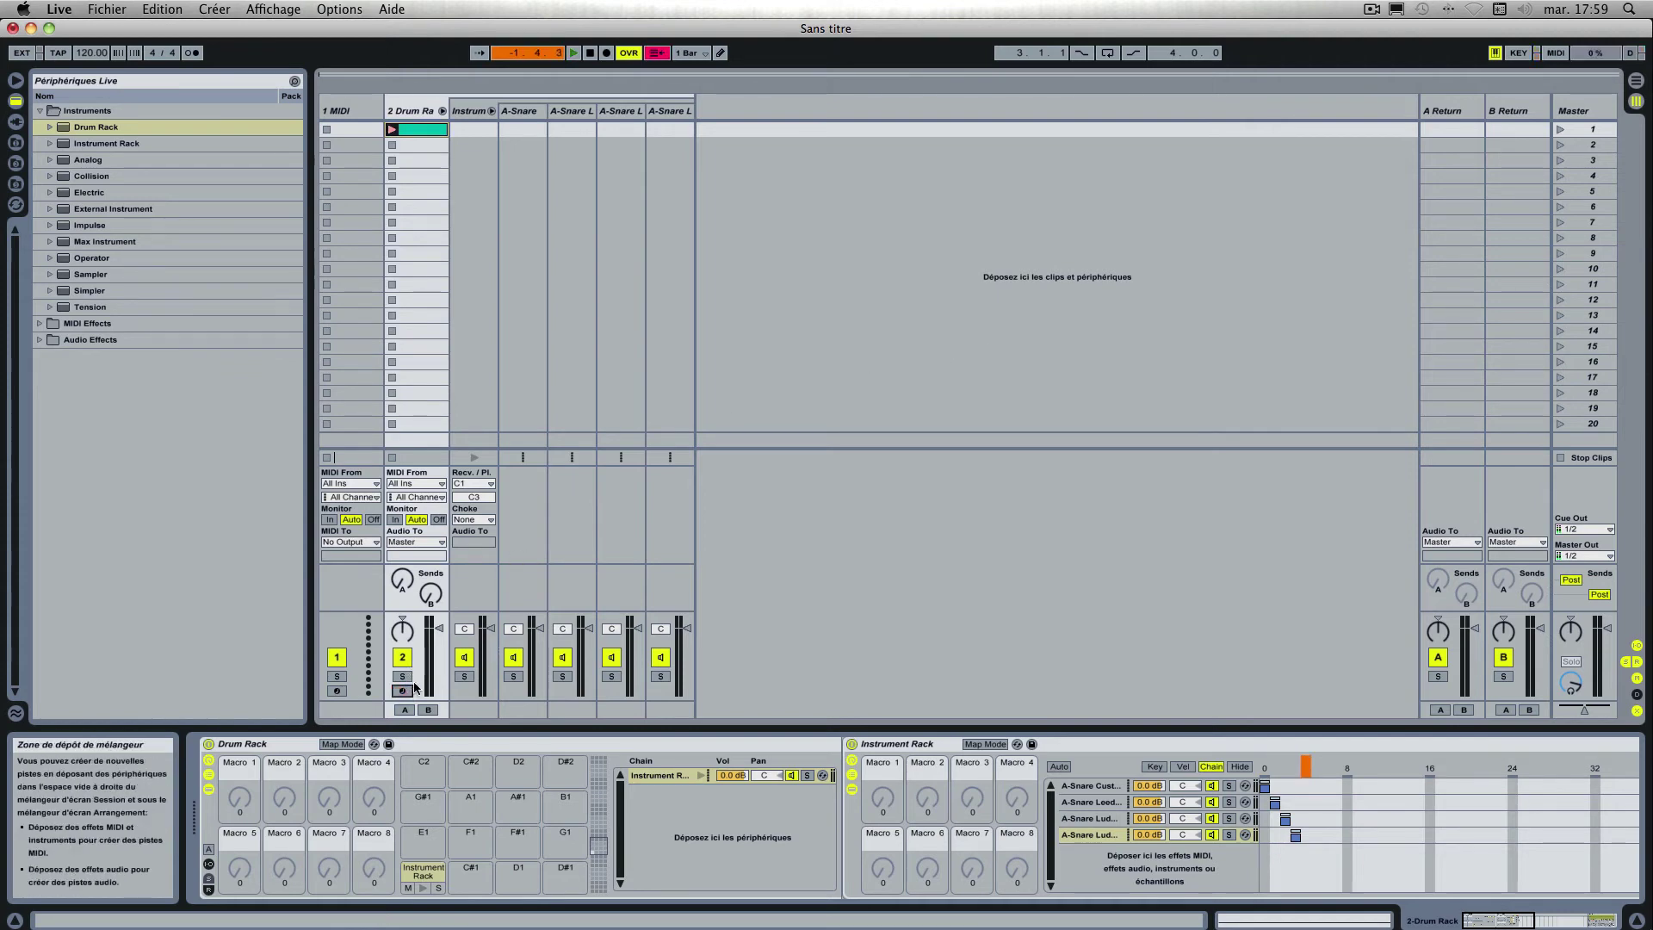
{"action": "key", "text": "space"}
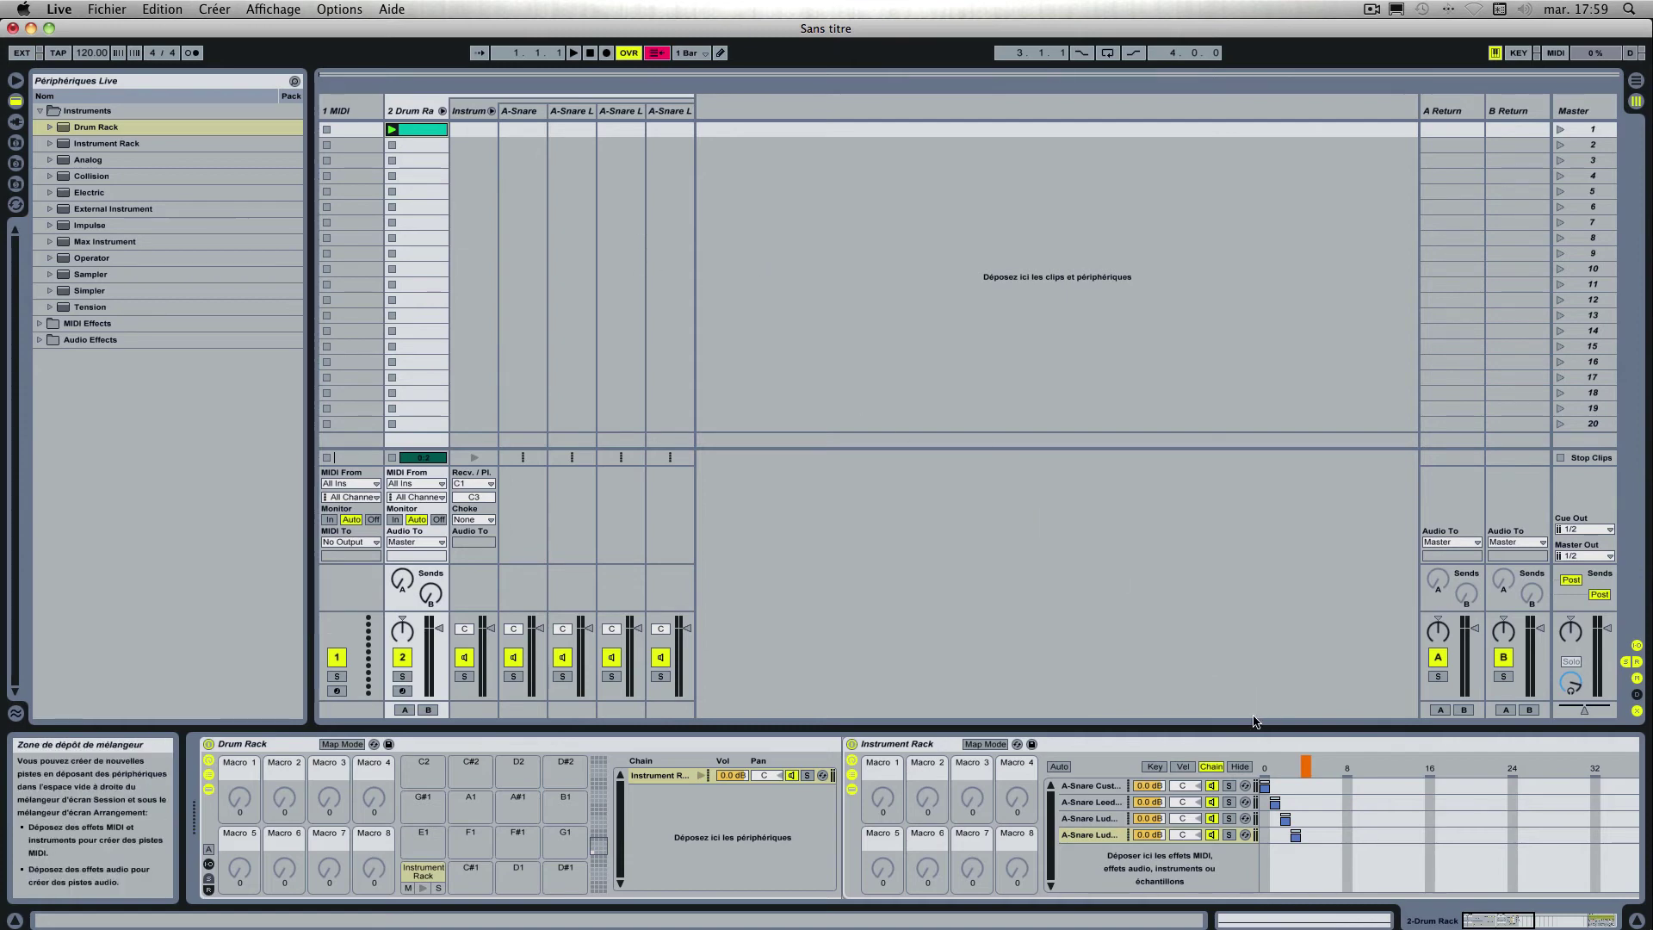
{"action": "key", "text": "space"}
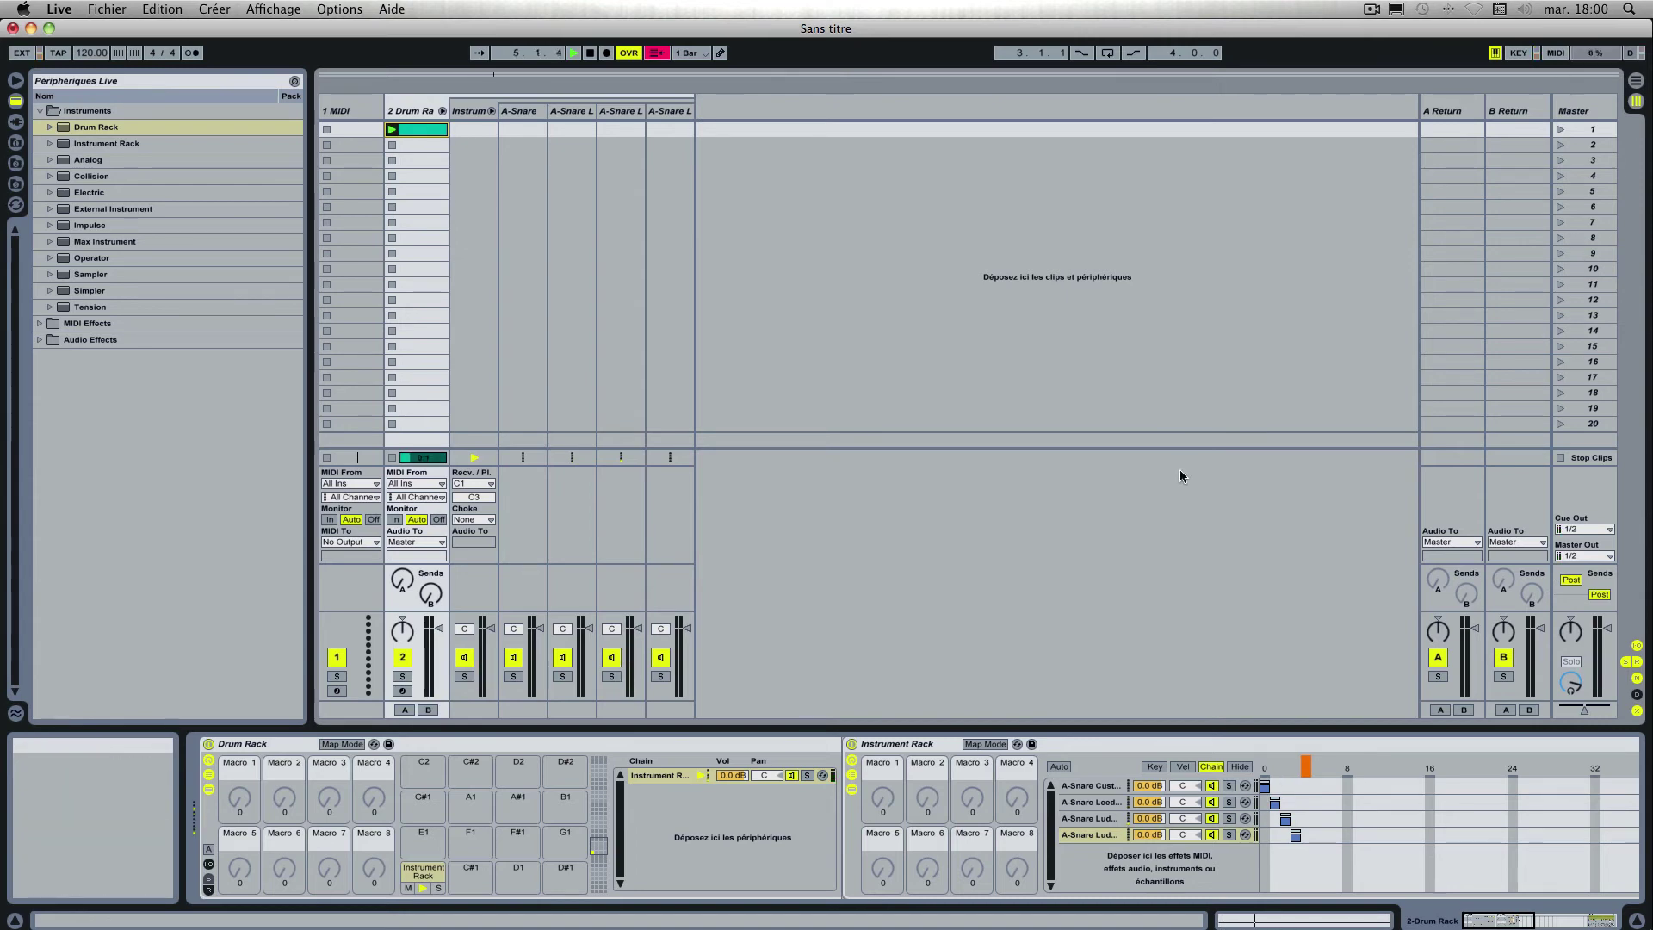
Step: Set the chain selector mapping's maximum to 3 and leave MIDI mapping
{"action": "left_click", "coordinate": [1555, 53]}
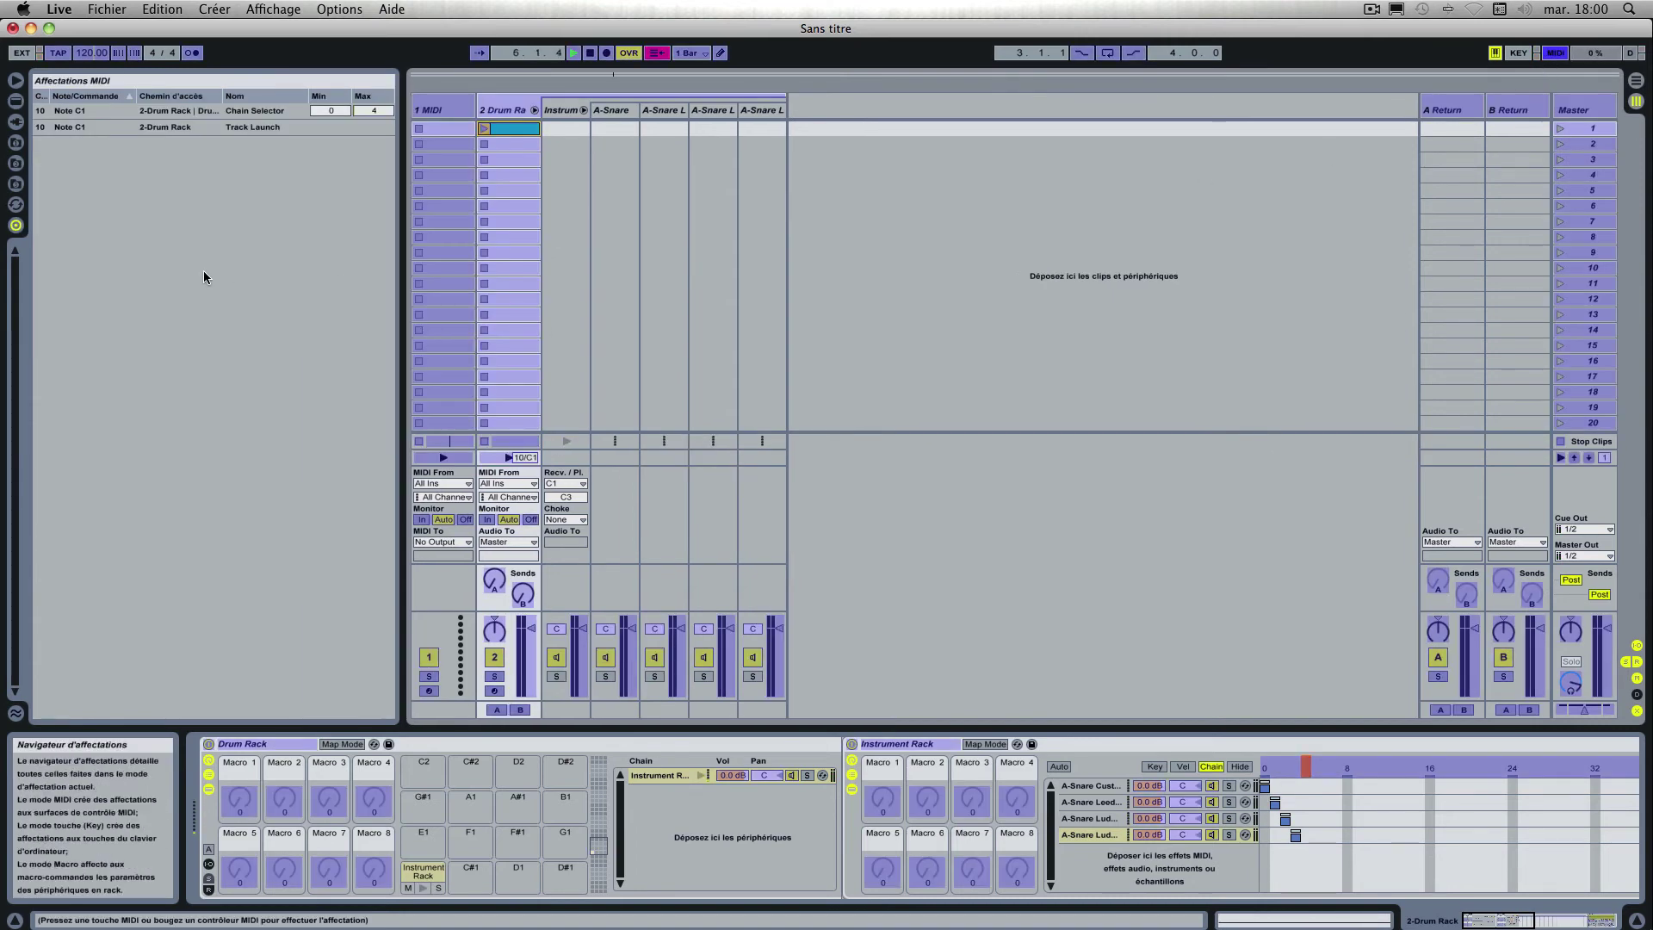
{"action": "left_click_drag", "start_coordinate": [376, 111], "coordinate": [375, 118]}
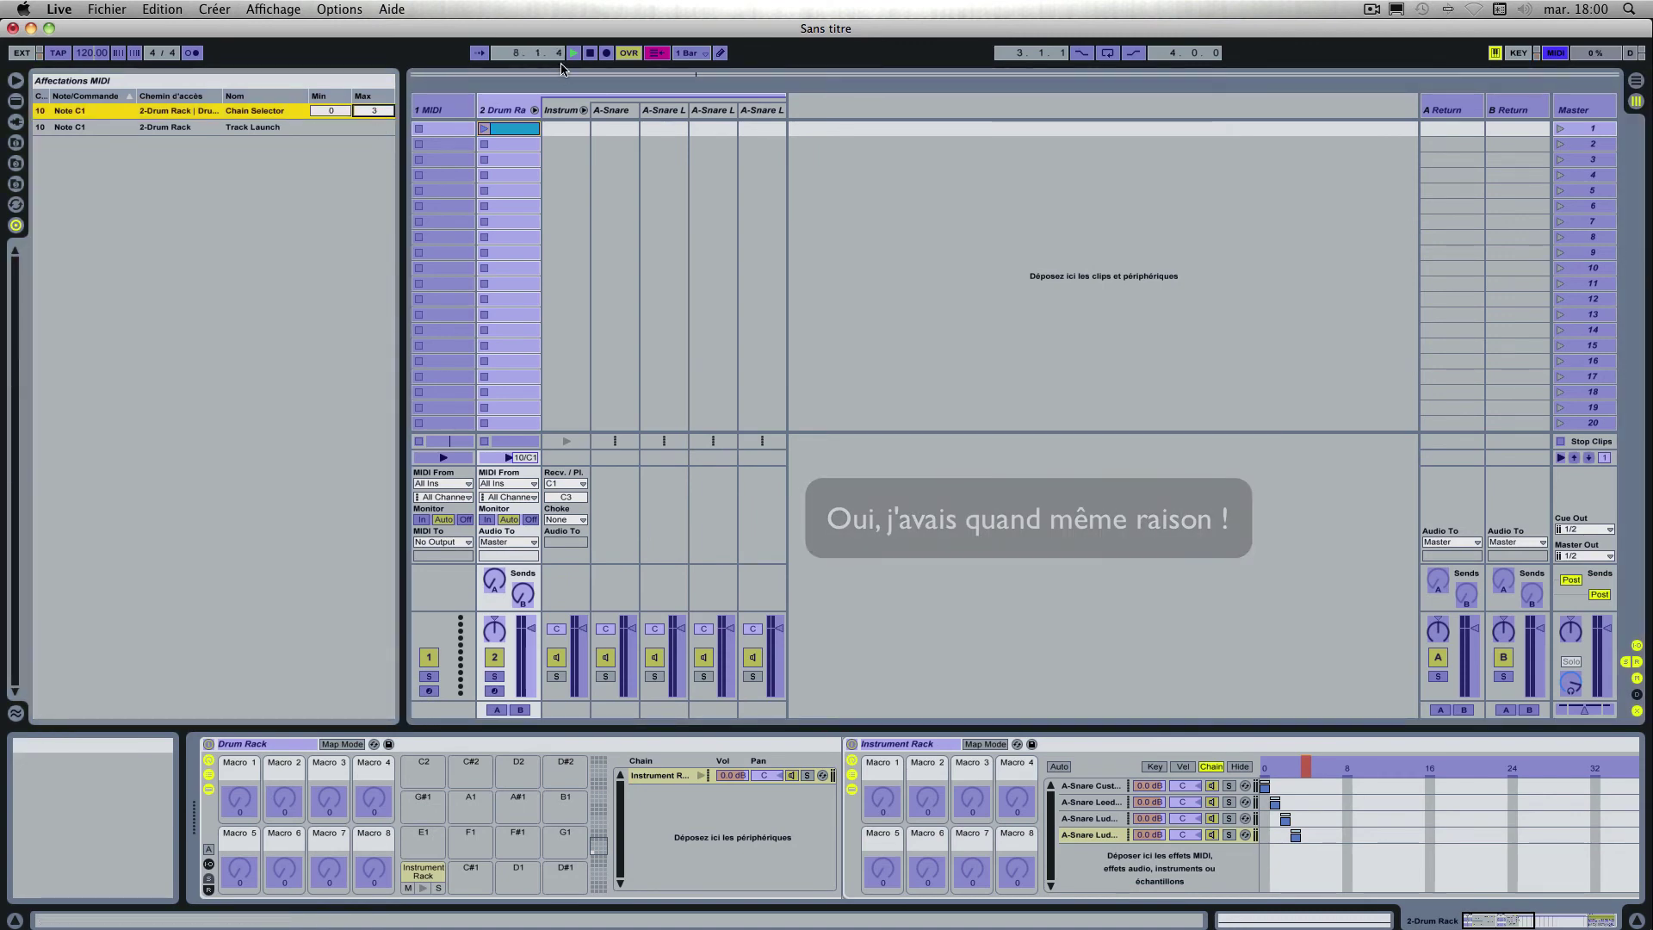
{"action": "left_click", "coordinate": [1555, 55]}
Step: Set the global launch quantization to None and test the C1-triggered snares in playback, stopping at the end
{"action": "left_click", "coordinate": [590, 52]}
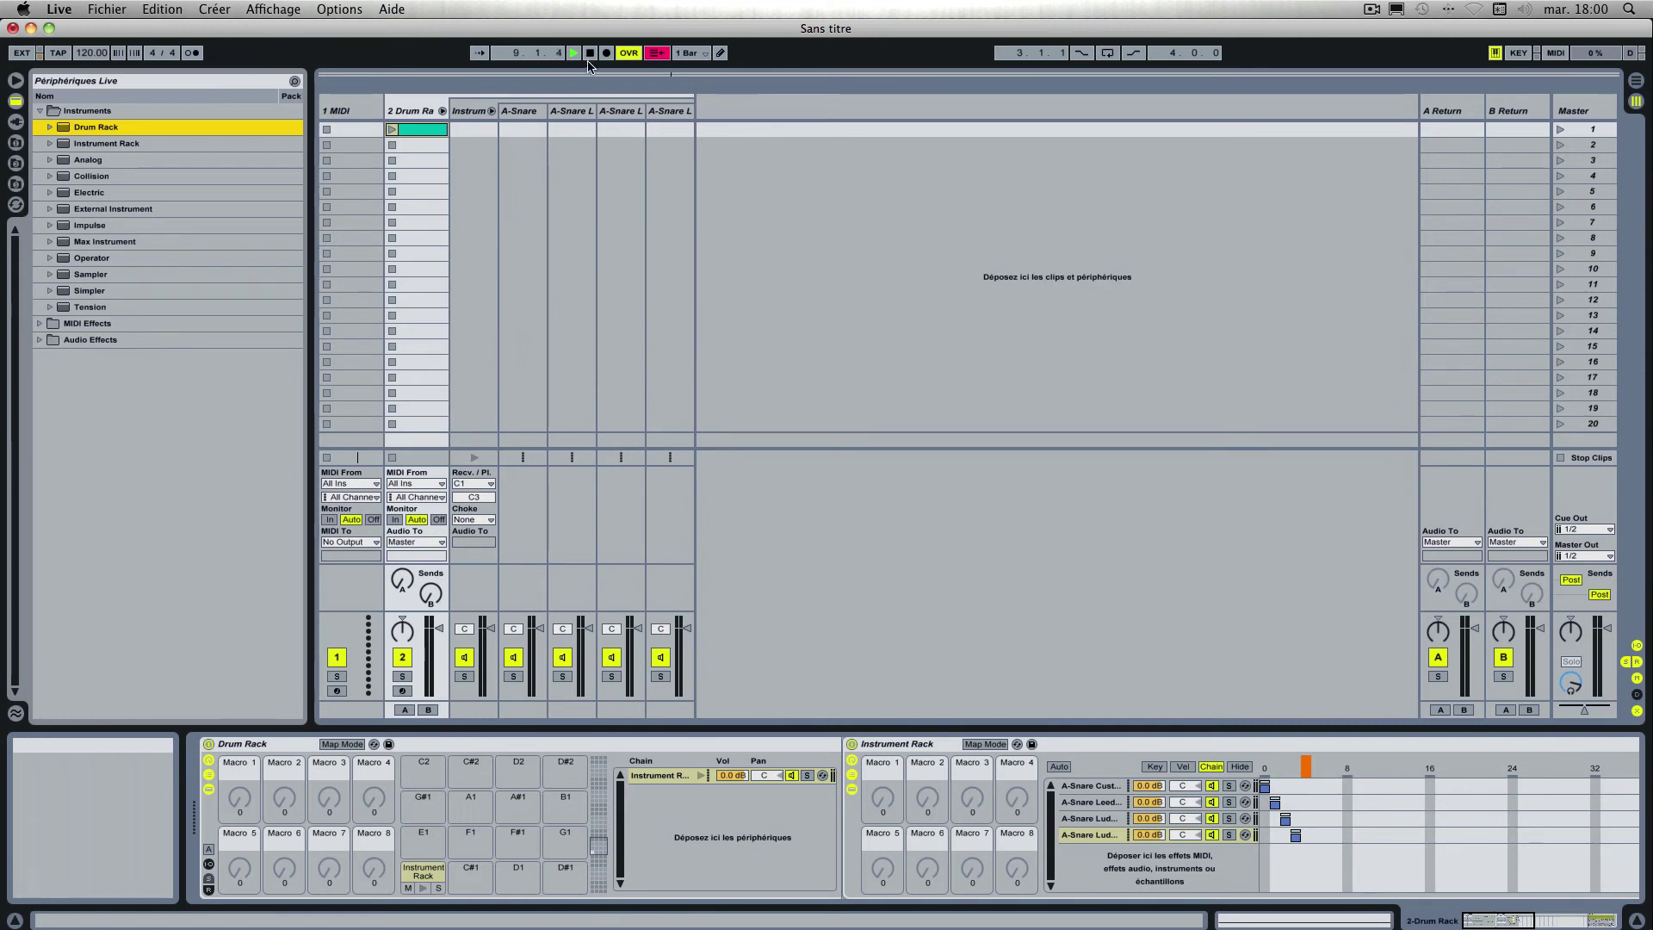
{"action": "left_click", "coordinate": [701, 52]}
{"action": "left_click", "coordinate": [699, 67]}
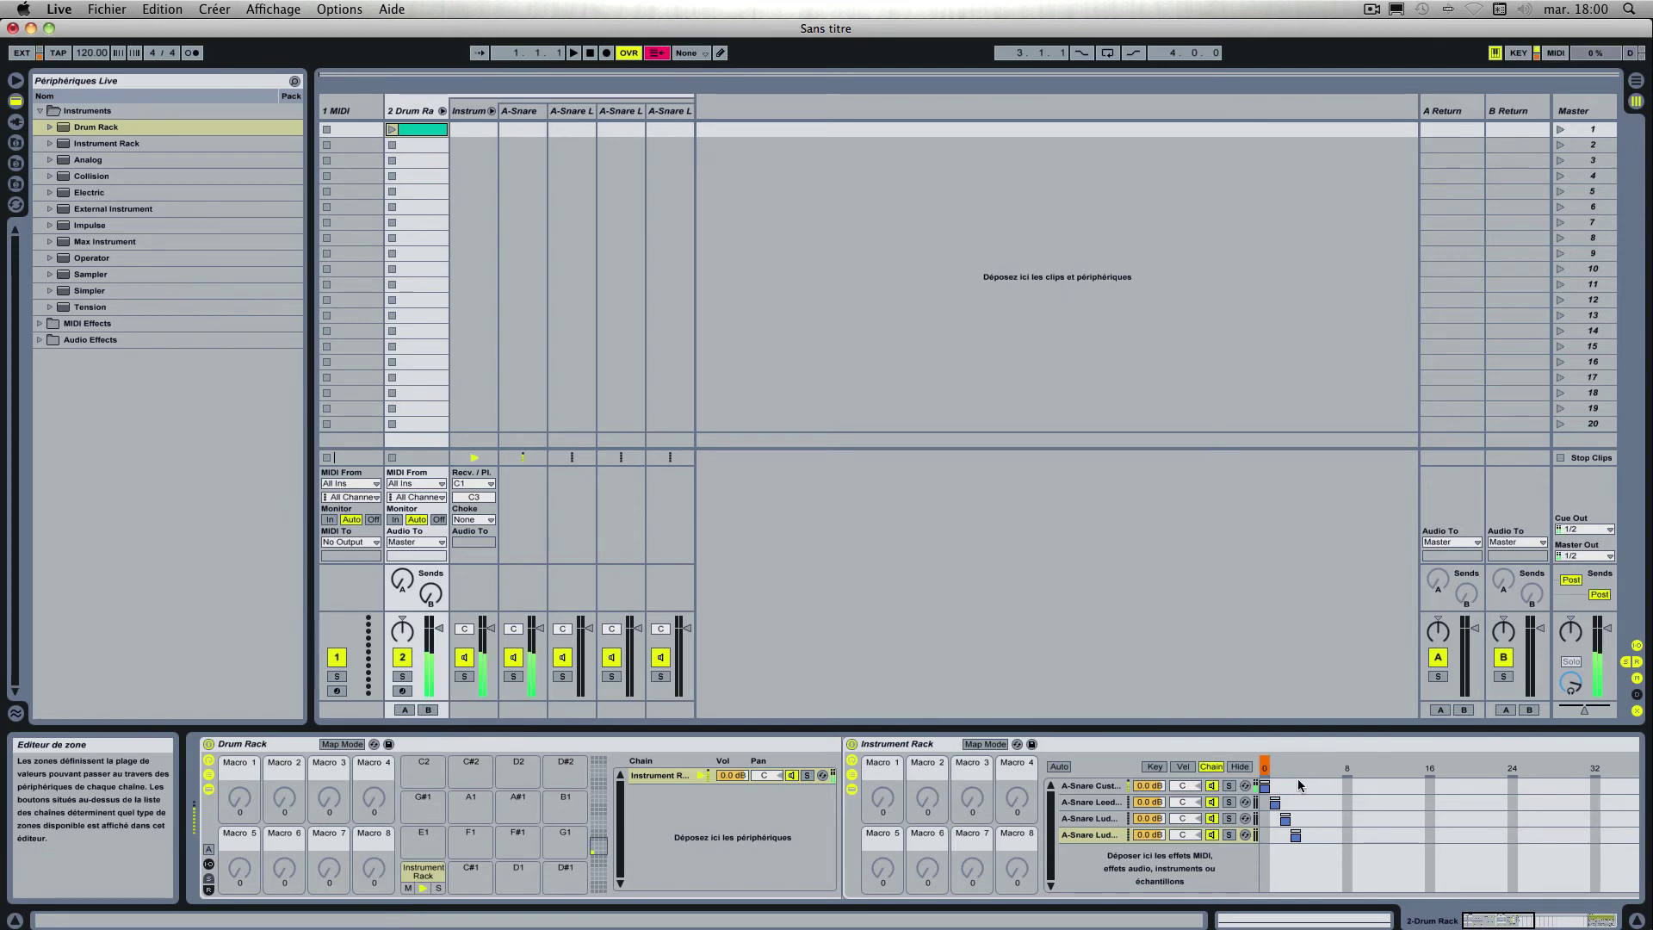
{"action": "key", "text": "space"}
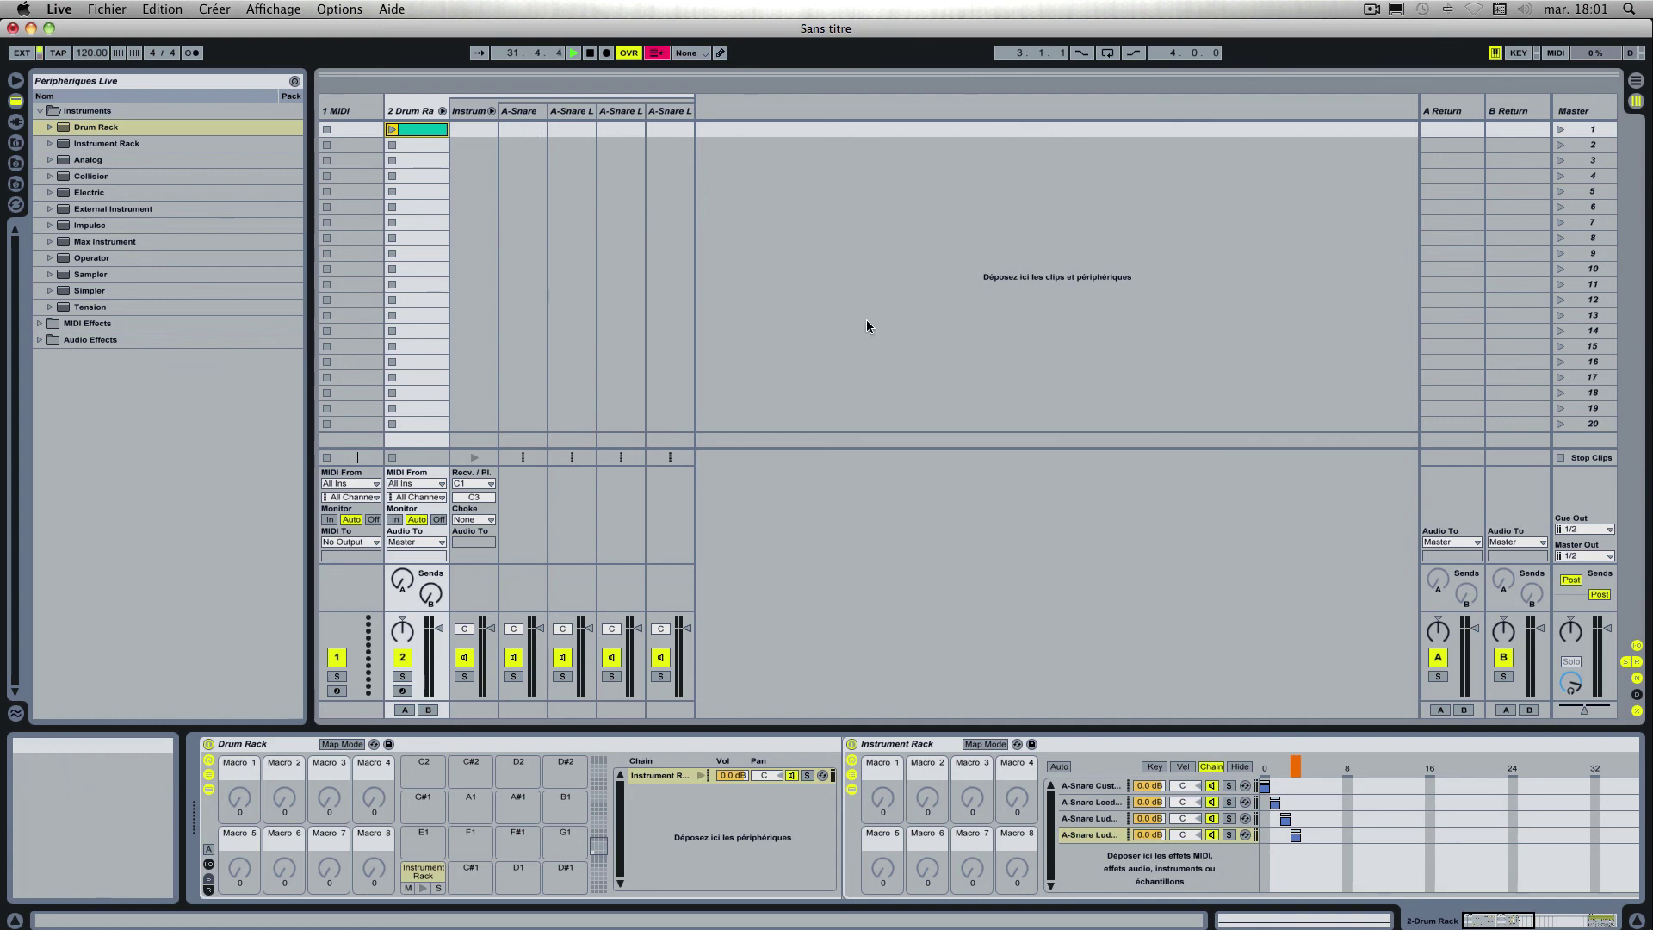
{"action": "double_click", "coordinate": [591, 54]}
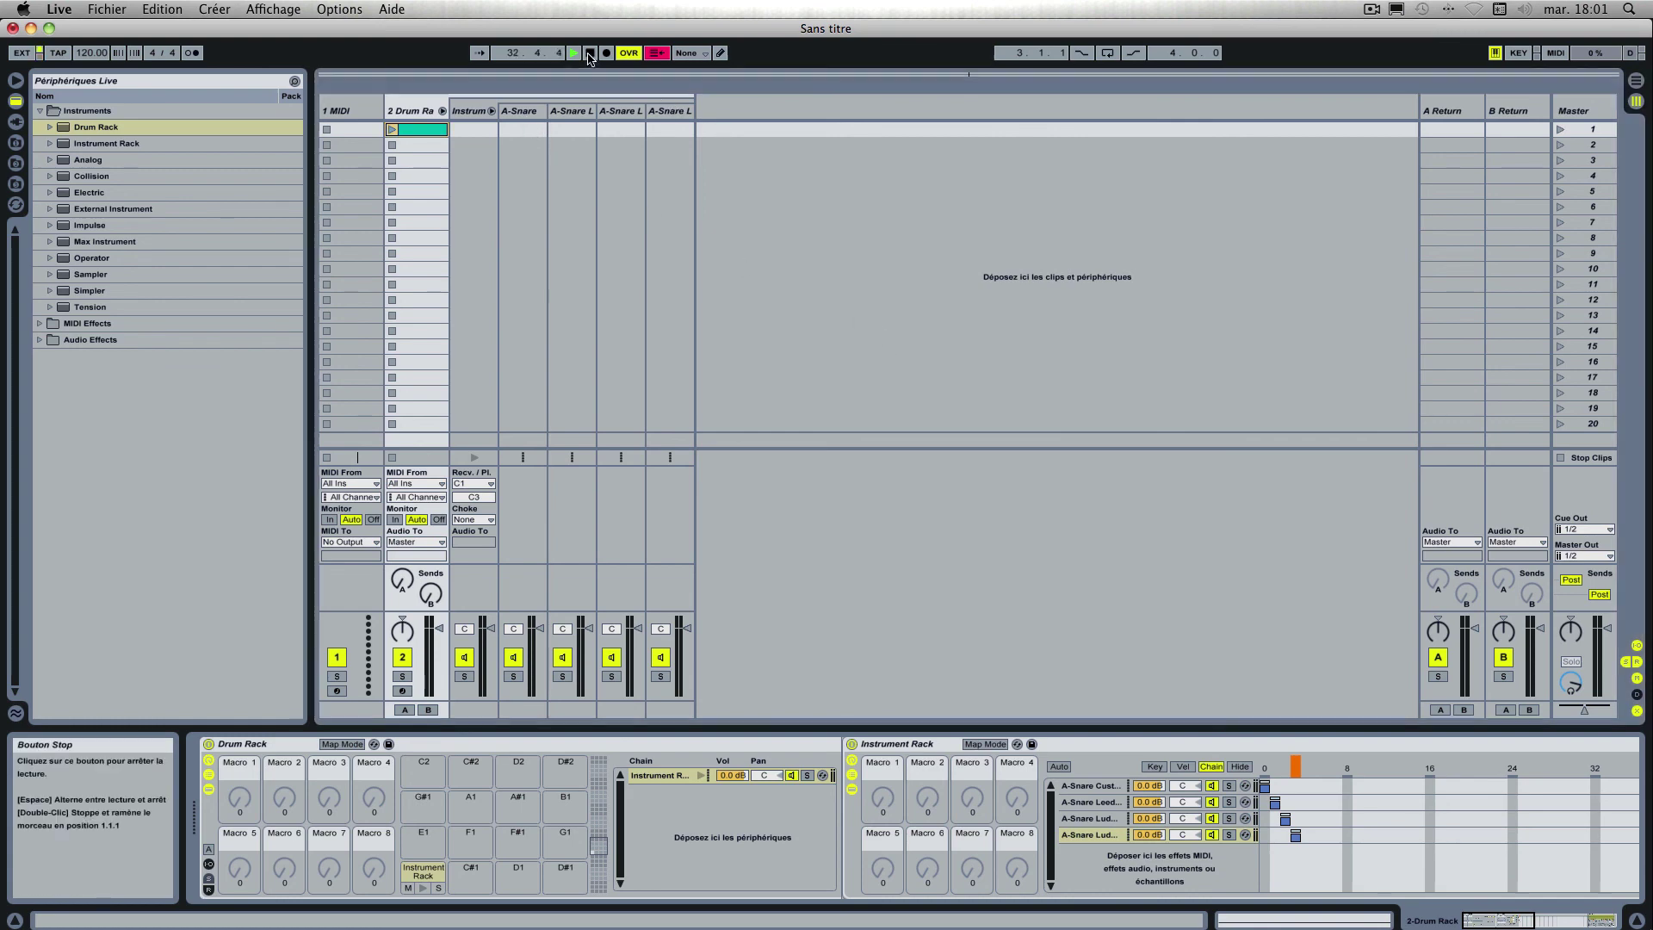